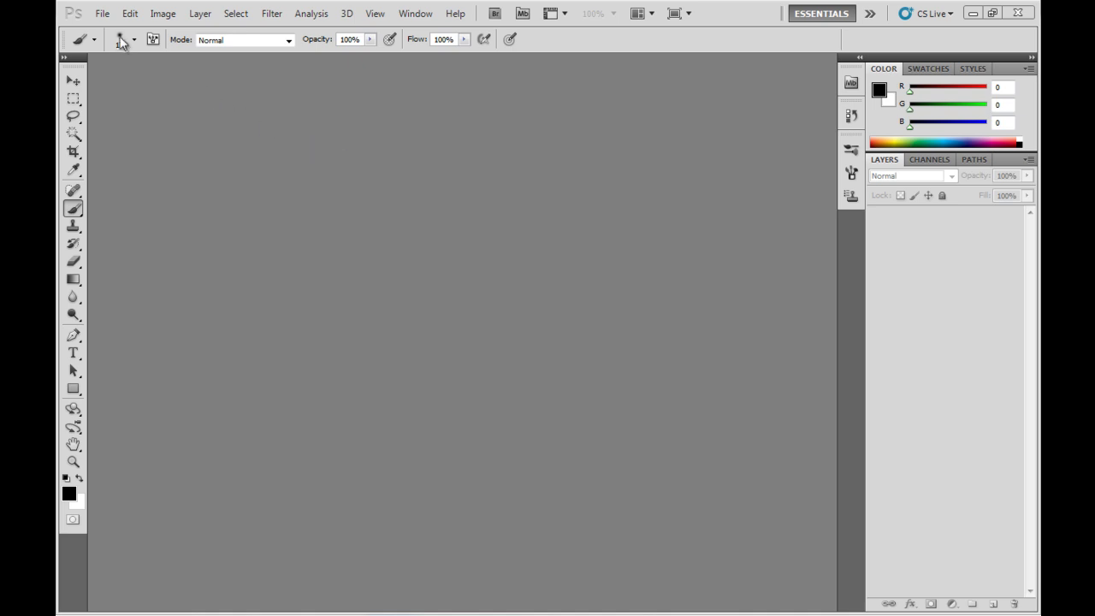
- Open Koala.jpg and Chrysanthemum.jpg together
click(102, 13)
click(104, 43)
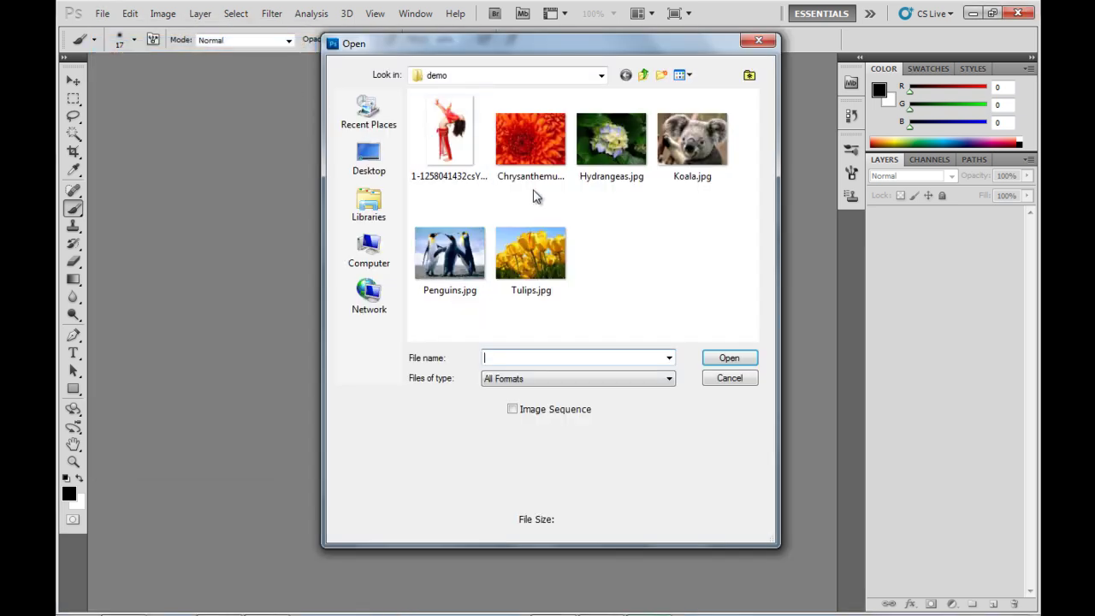
click(693, 167)
ctrl+click(522, 145)
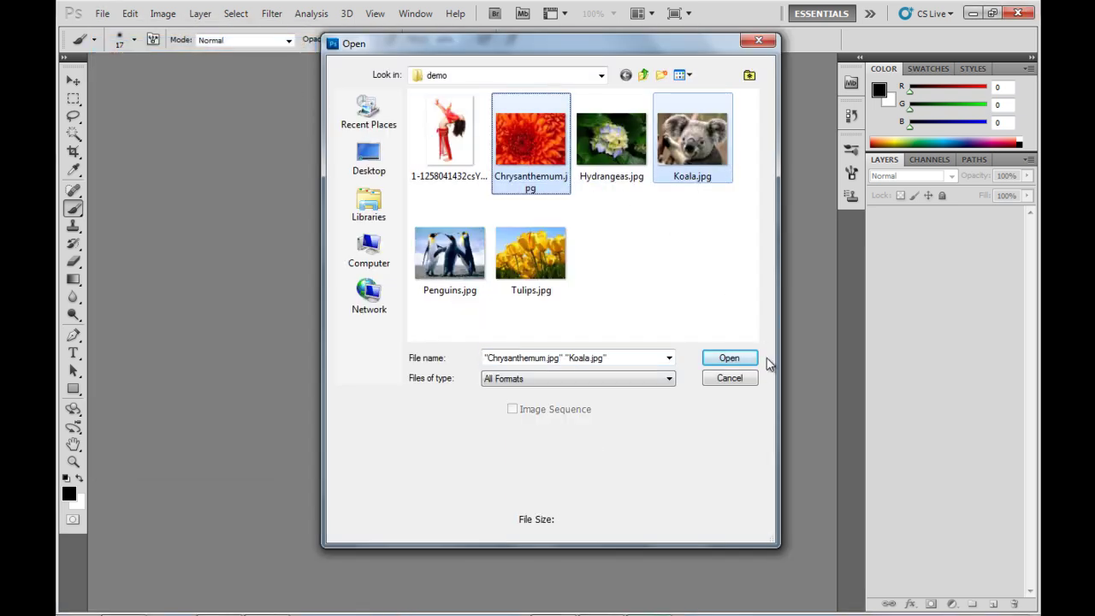
click(741, 363)
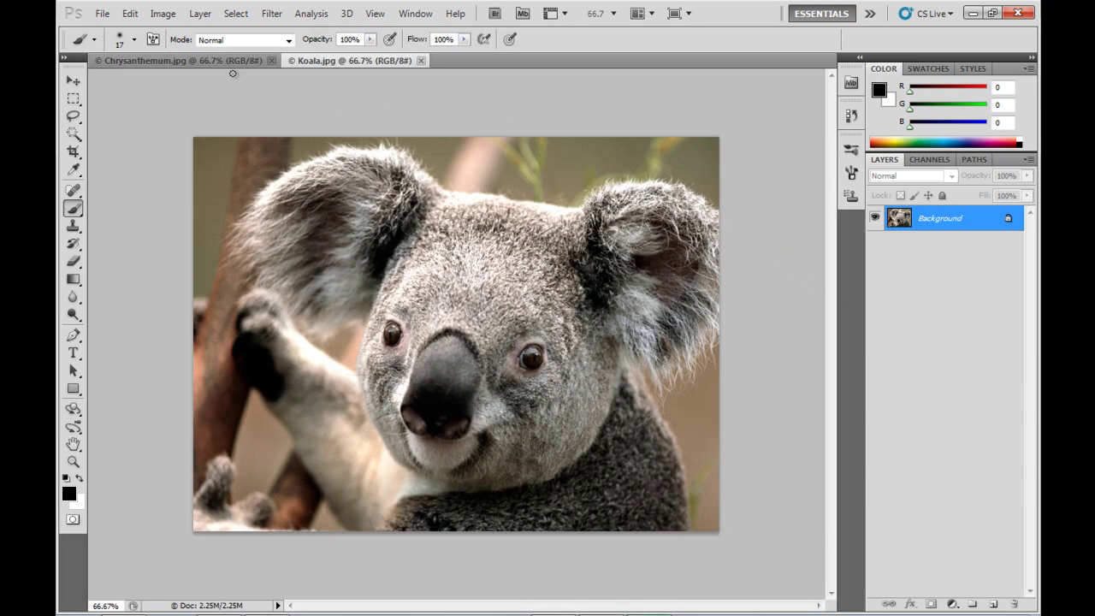
- Paste the whole chrysanthemum image as a new layer above the koala
click(213, 59)
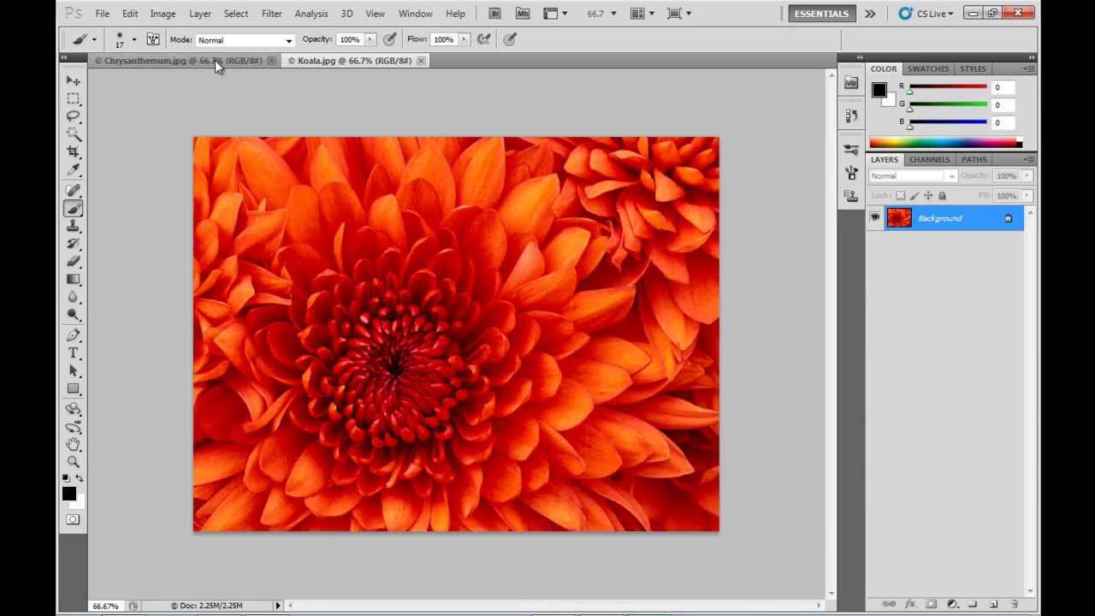
key(ctrl+a)
click(361, 63)
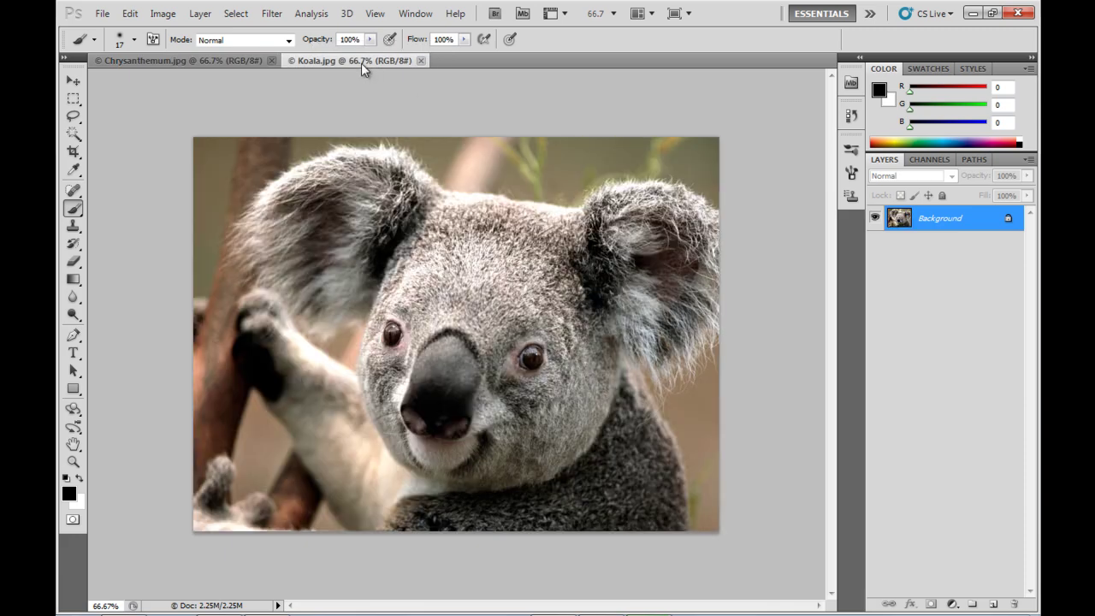
key(ctrl+shift+alt+n)
key(ctrl+v)
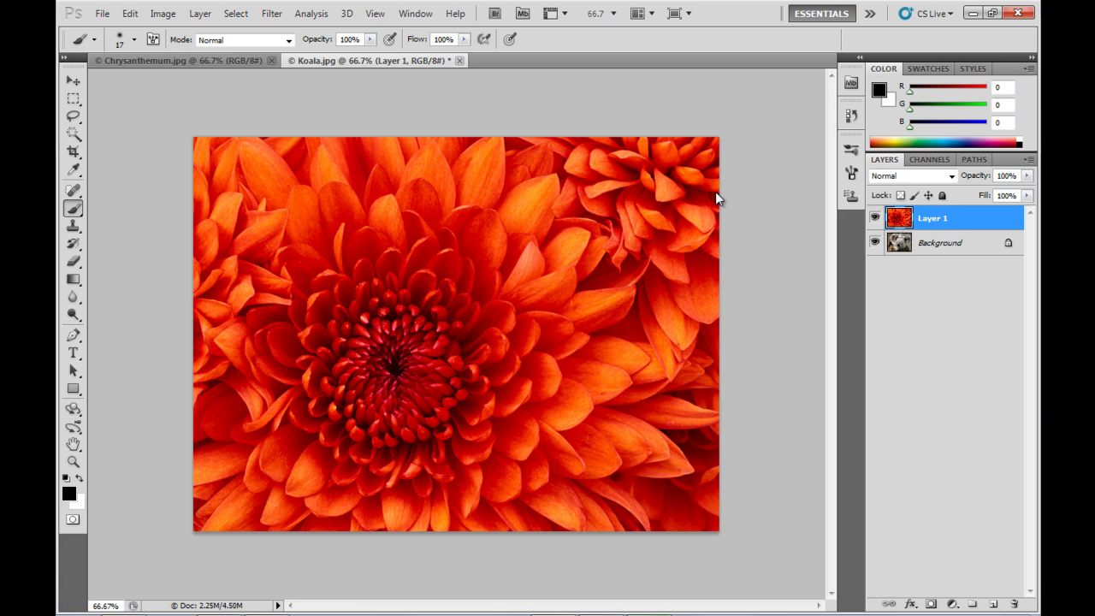
- Add a layer mask to the flower layer and set the Eraser to a hard round brush of about 201 px
click(932, 604)
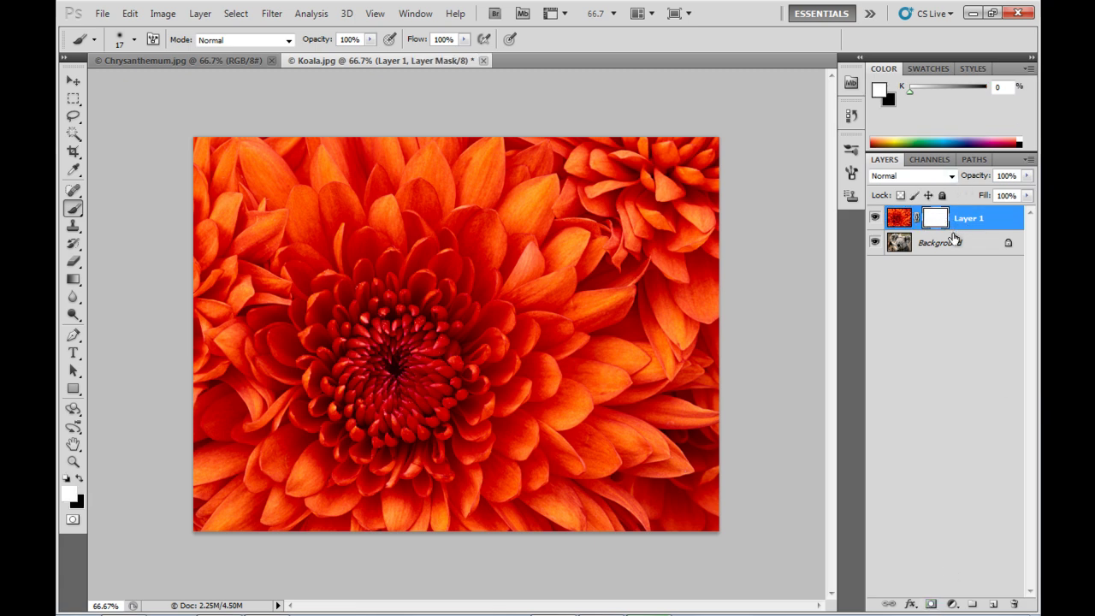
click(74, 262)
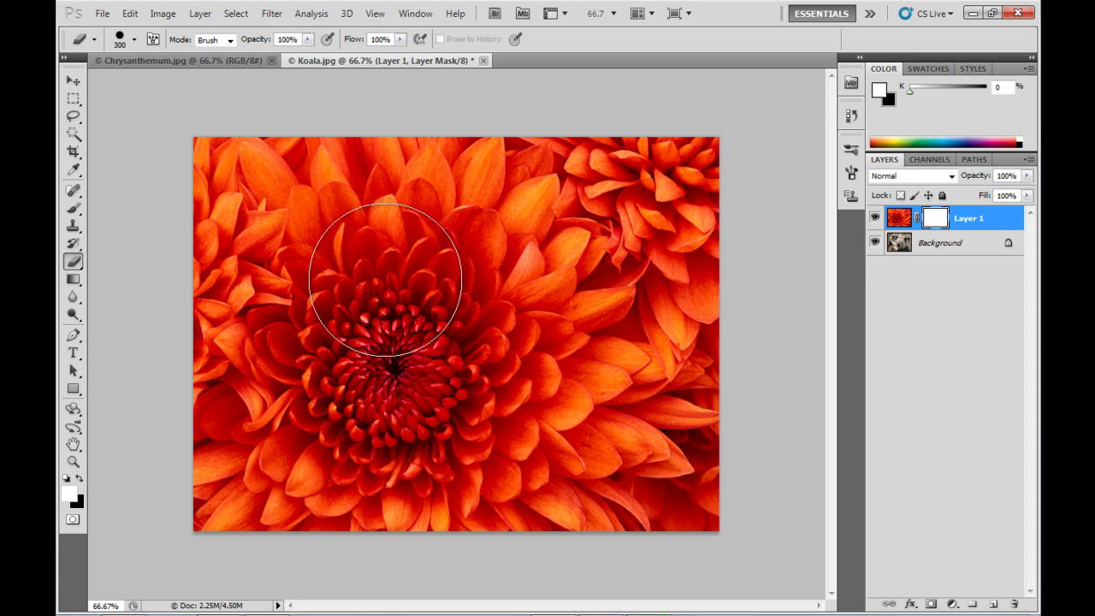
click(134, 39)
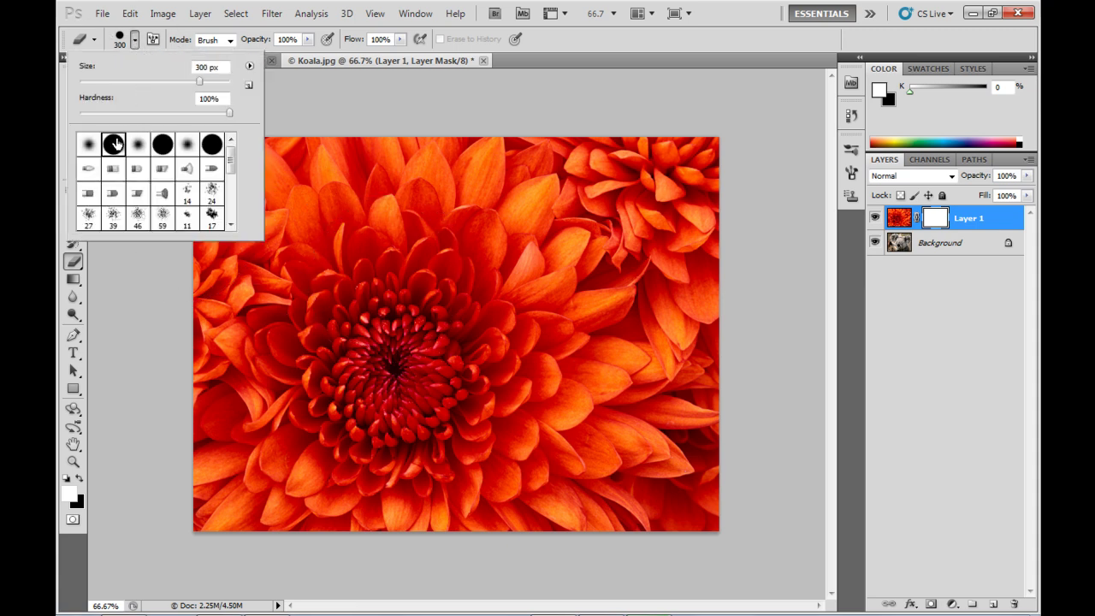
click(89, 150)
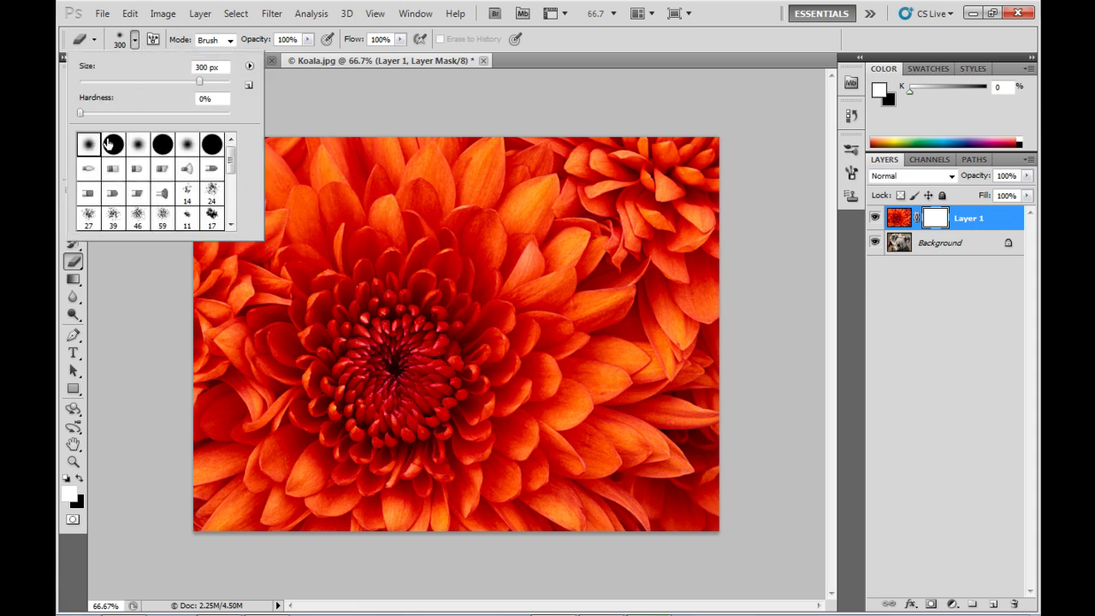
click(113, 145)
click(89, 146)
click(113, 145)
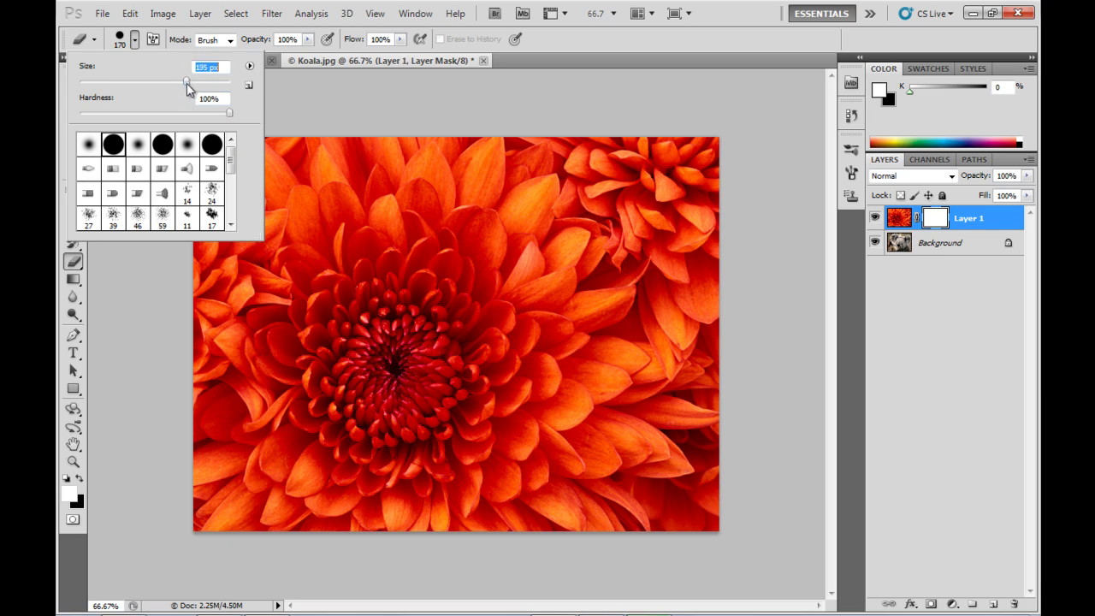
drag(192, 88, 194, 88)
click(133, 45)
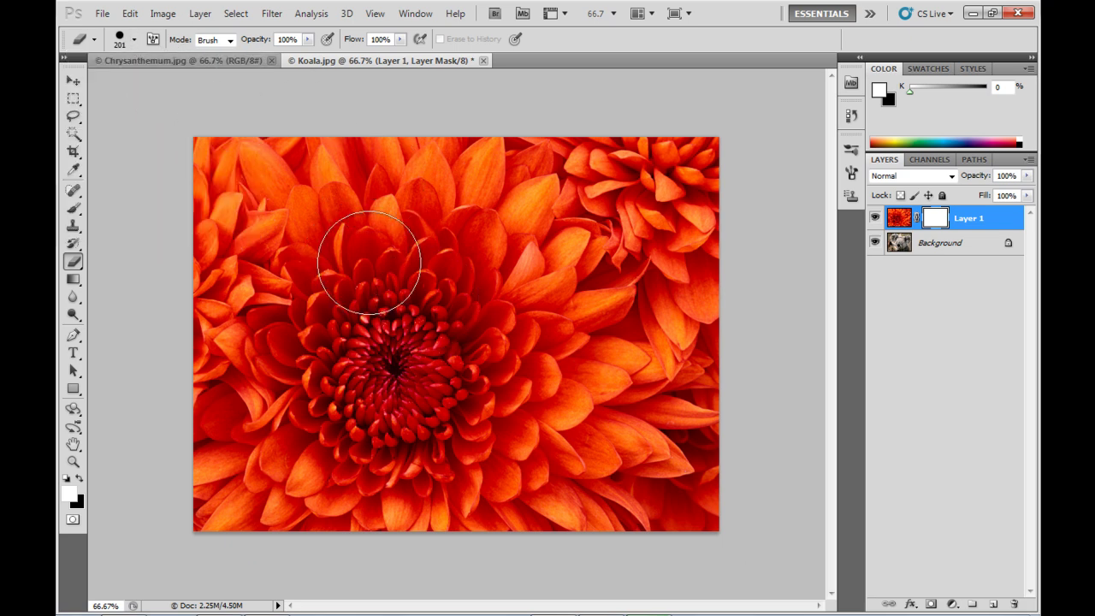
- Erase the flower over the koala's face, eyes and nose, enlarging the brush to 400 px
click(394, 278)
click(429, 307)
click(423, 350)
click(444, 390)
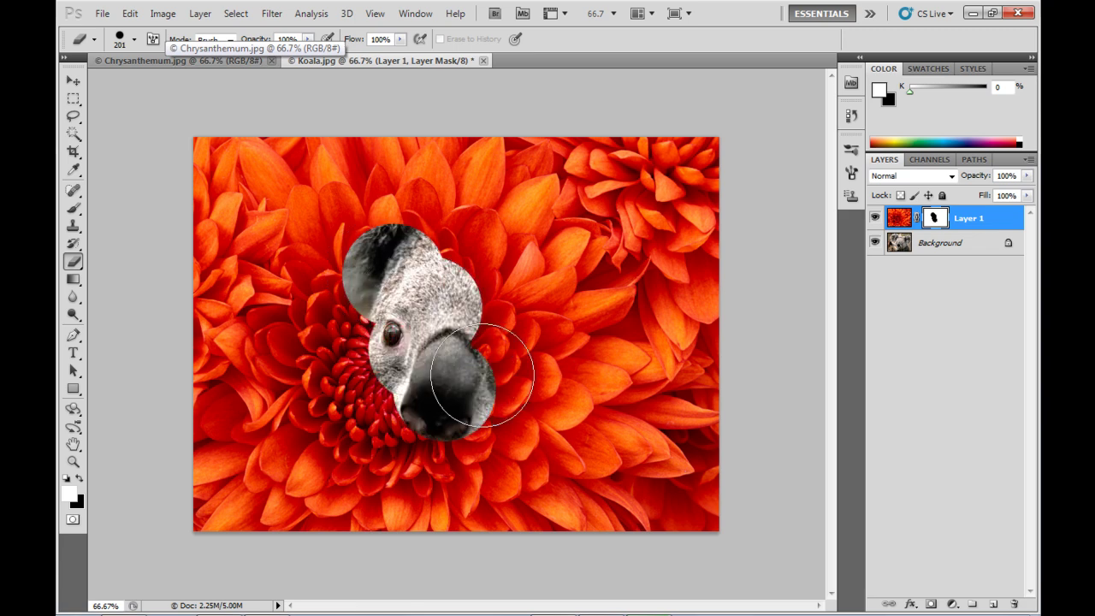
click(497, 370)
key(bracketright)
key(bracketright)
key(bracketright)
click(510, 316)
click(556, 287)
- With a 300 px brush, reveal the koala's ears, cheeks, nose and chin
key(bracketleft)
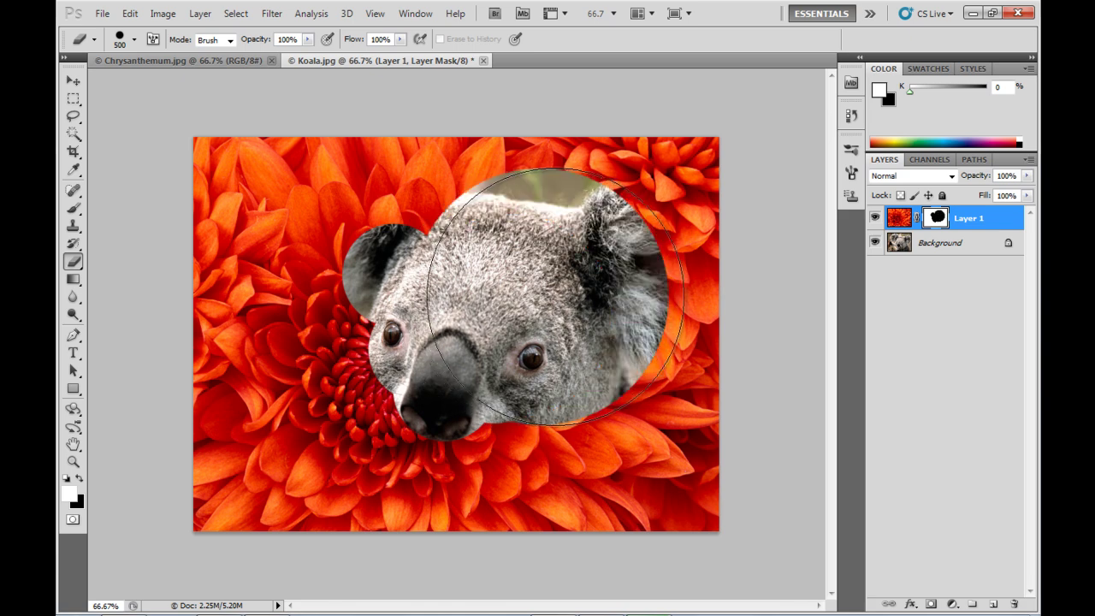
click(630, 252)
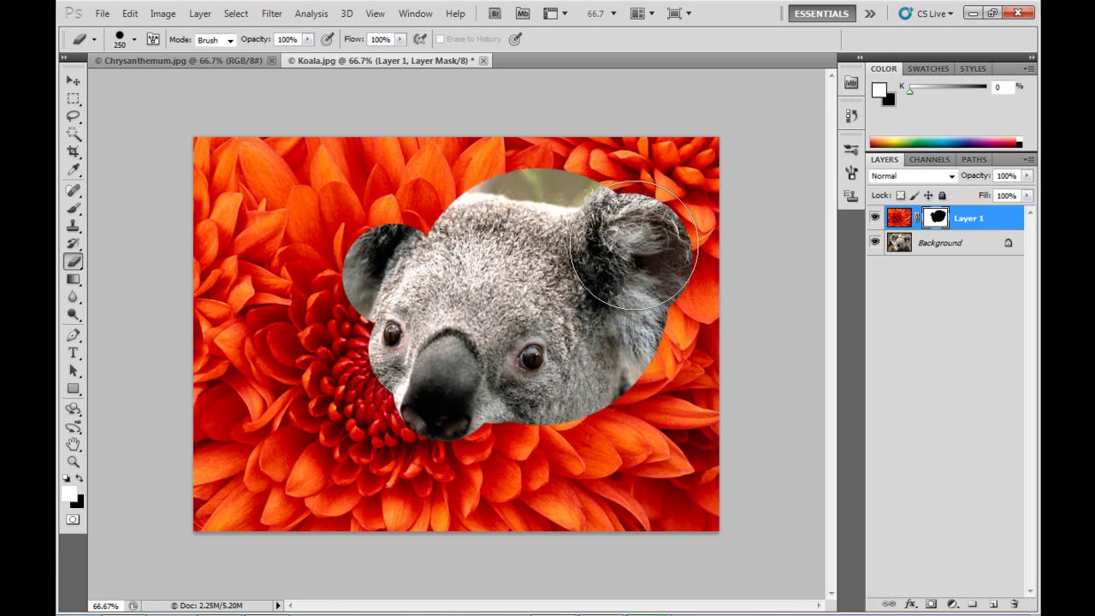
click(635, 247)
click(385, 257)
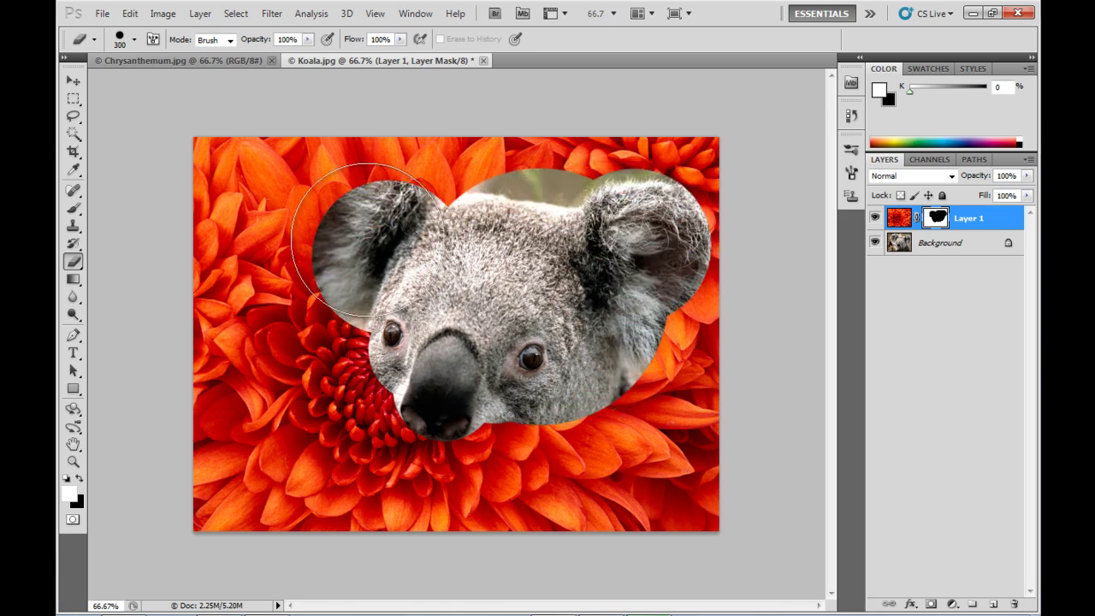
click(369, 233)
mouse_move(369, 233)
mouse_down()
mouse_move(445, 402)
mouse_move(522, 419)
mouse_move(436, 462)
mouse_up()
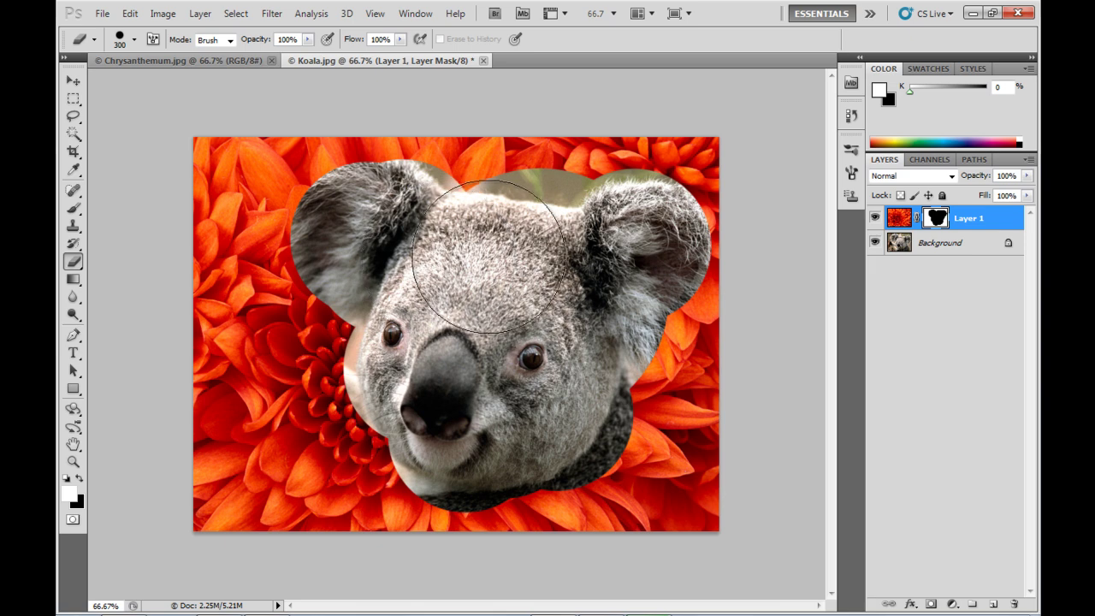
- Undo the last three chin-reveal strokes
key(ctrl+z)
key(ctrl+alt+z)
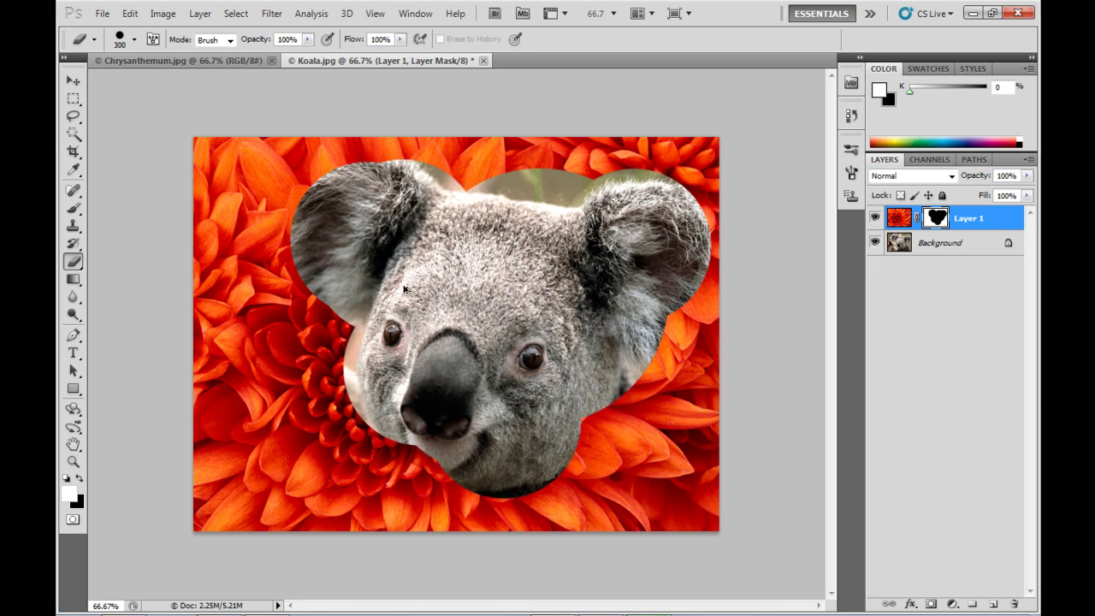
key(ctrl+alt+z)
key(ctrl+alt+z)
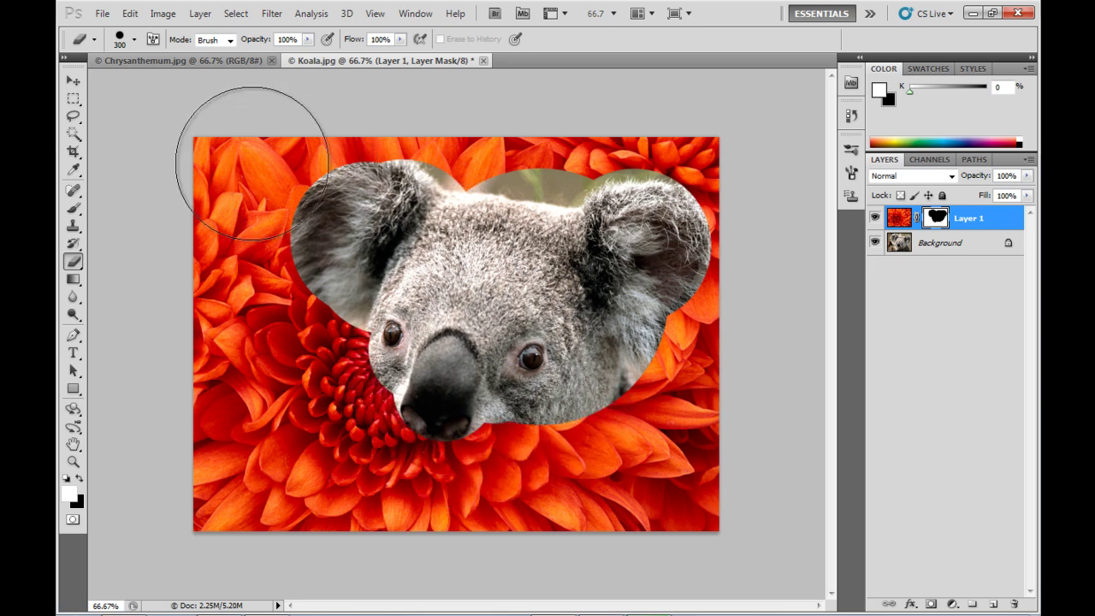
- Switch to a soft round eraser tip and softly reveal the koala's chin and lower face
click(135, 41)
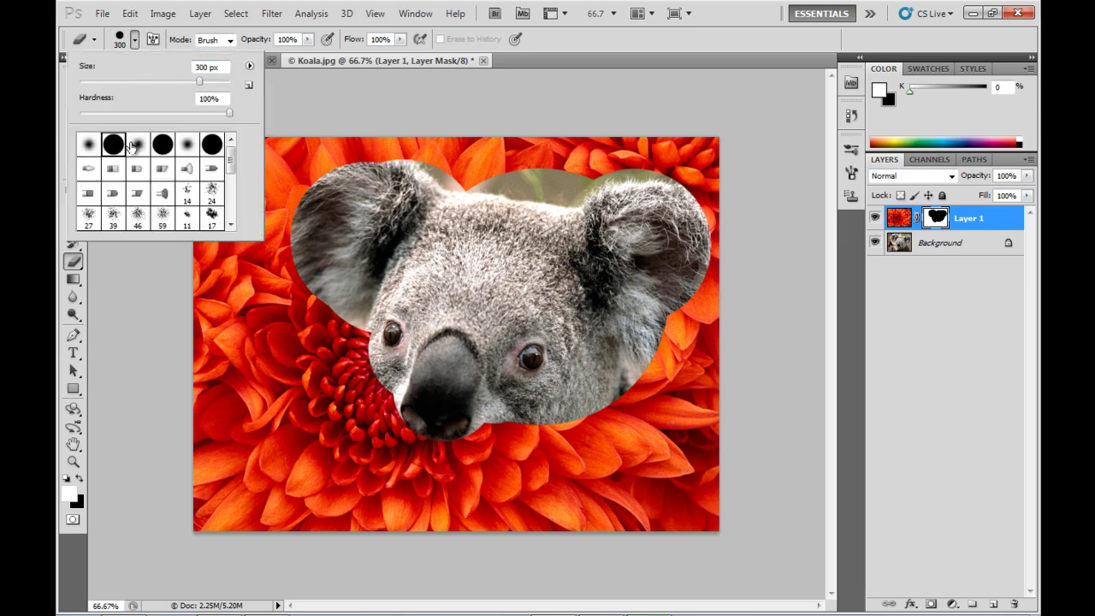
click(137, 144)
click(381, 385)
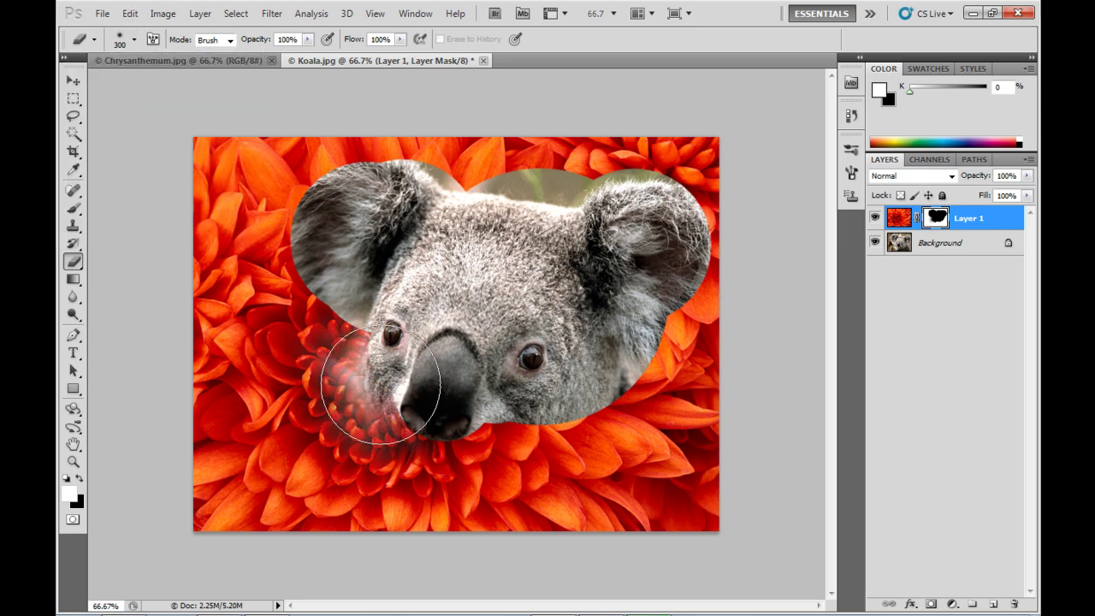
mouse_move(380, 385)
mouse_down()
mouse_move(377, 355)
mouse_move(445, 415)
mouse_move(523, 440)
mouse_move(608, 408)
mouse_move(441, 454)
mouse_up()
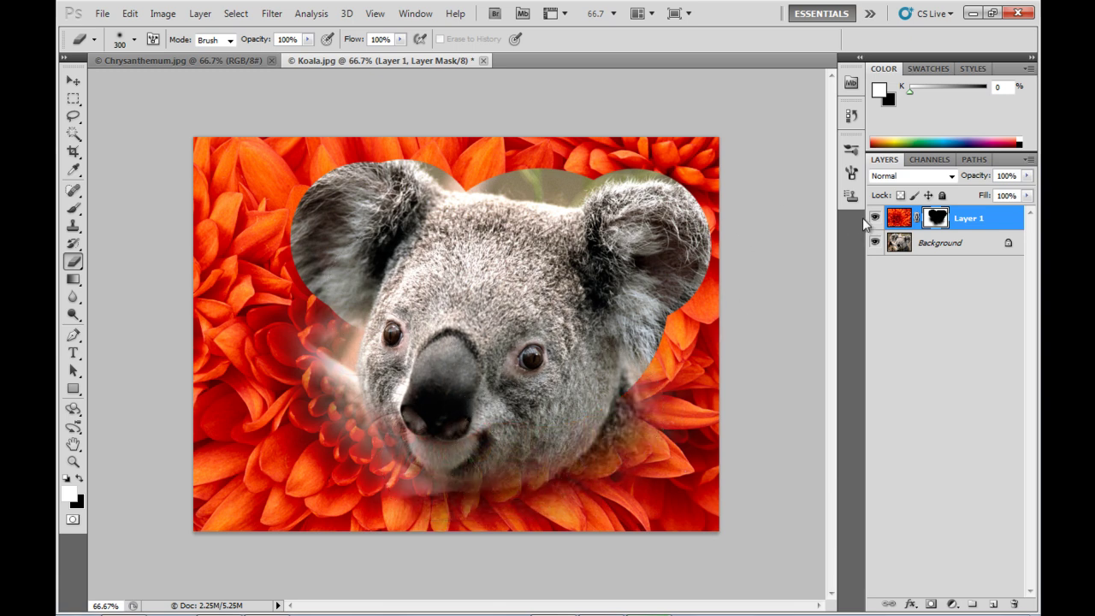
- In the Masks panel, lower mask density to 51% and set the feather to 4 px
click(417, 13)
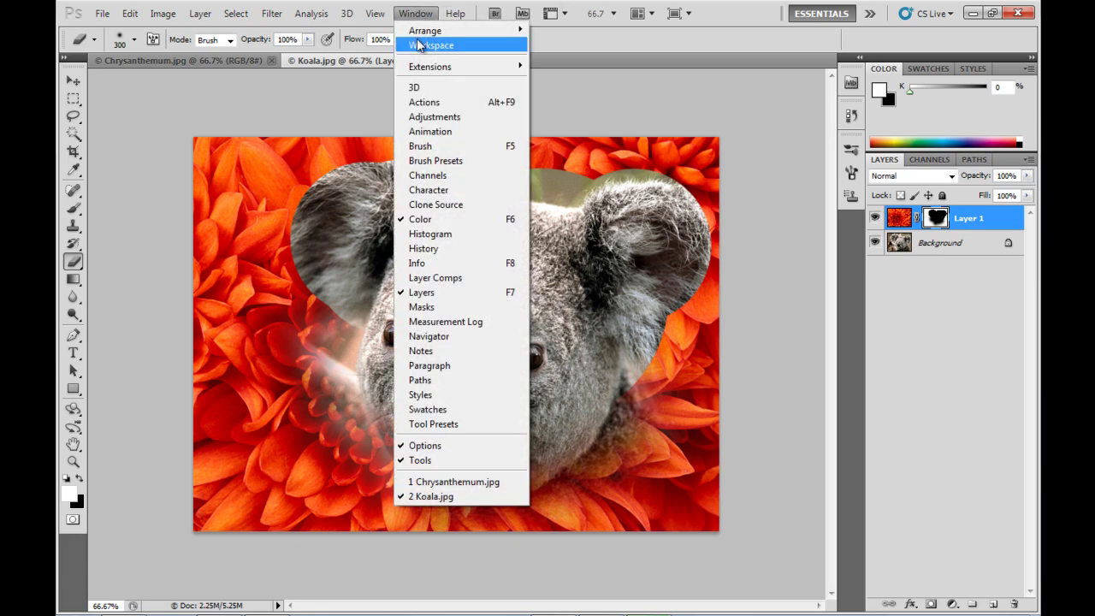
click(436, 308)
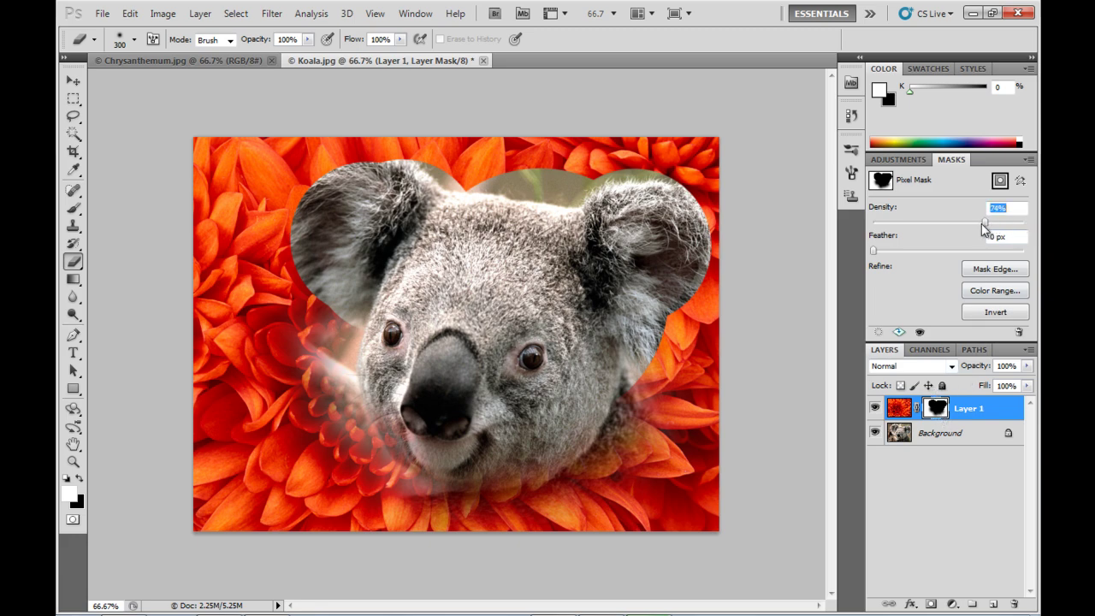
drag(975, 227, 1024, 225)
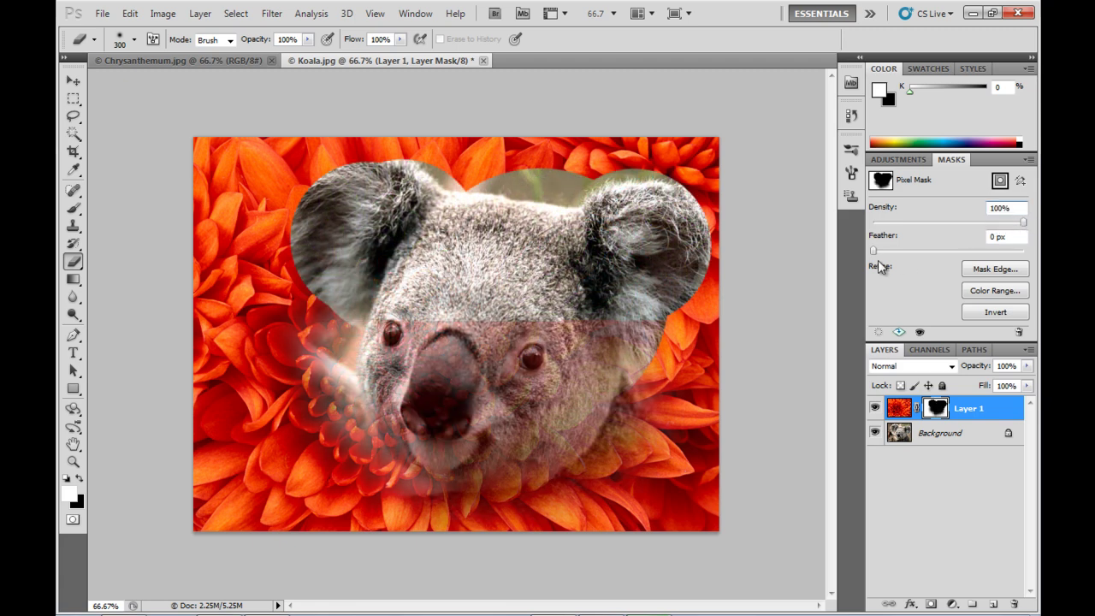
mouse_move(905, 254)
mouse_down()
mouse_move(980, 253)
mouse_move(926, 259)
mouse_up()
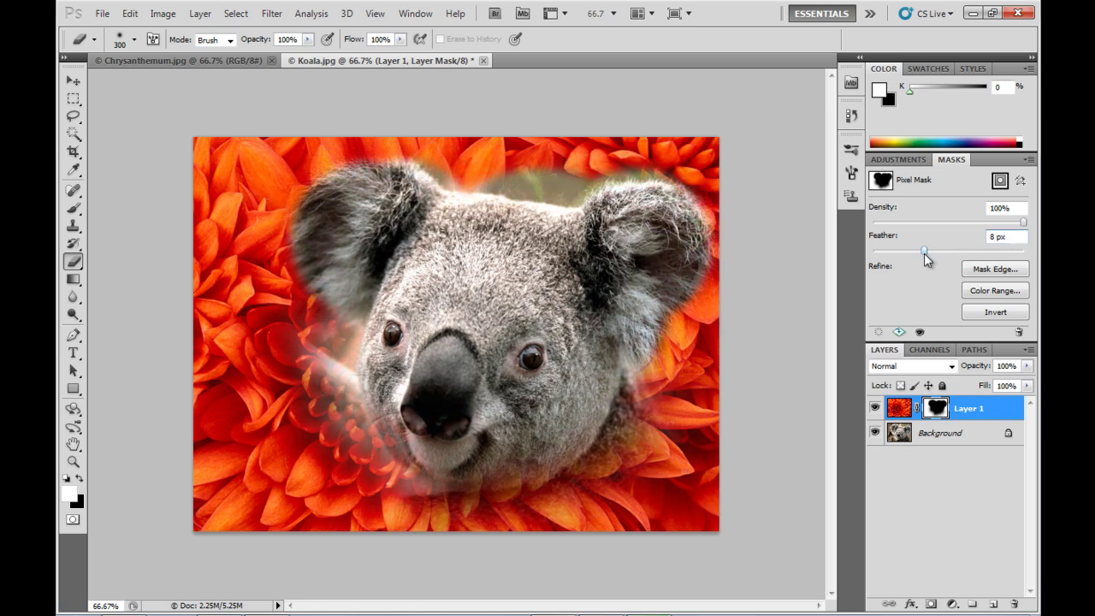
drag(914, 259, 903, 263)
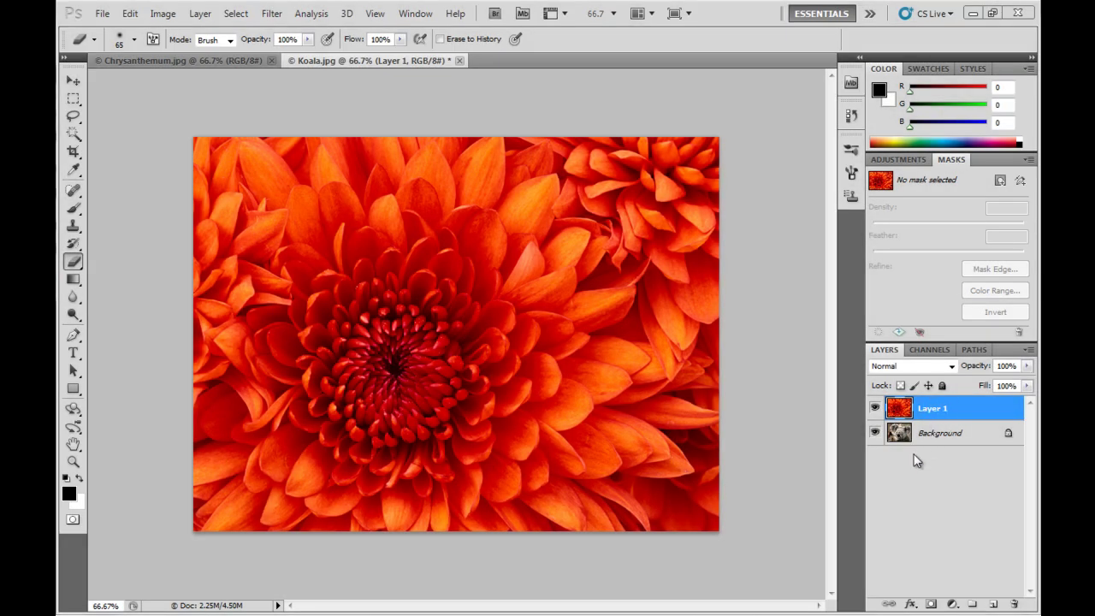
- Give Layer 1 a Hide All layer mask so the chrysanthemum is fully hidden
click(200, 14)
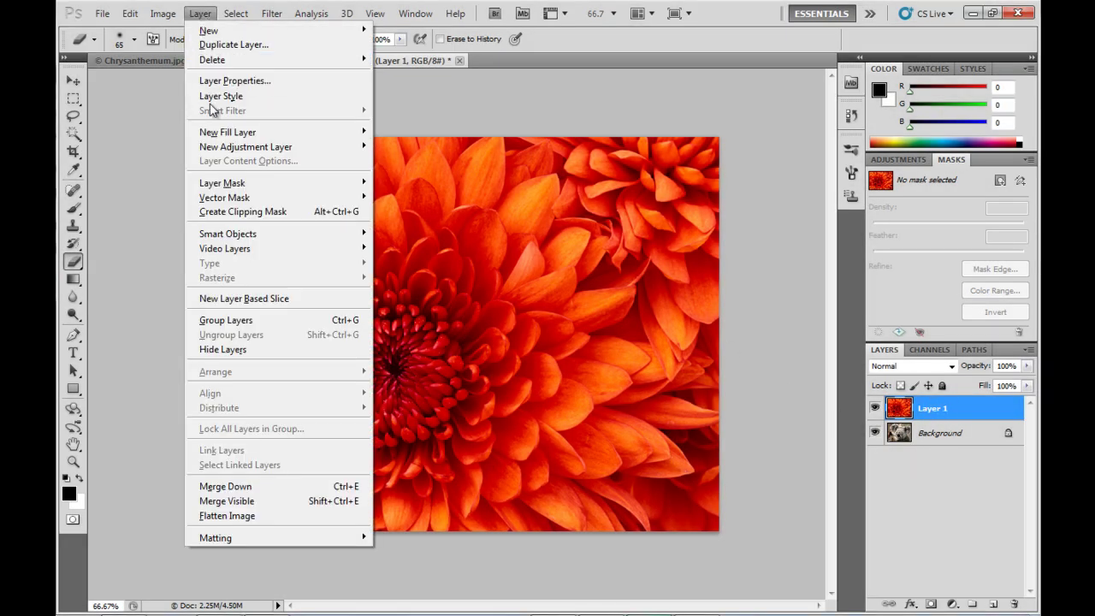
mouse_move(335, 186)
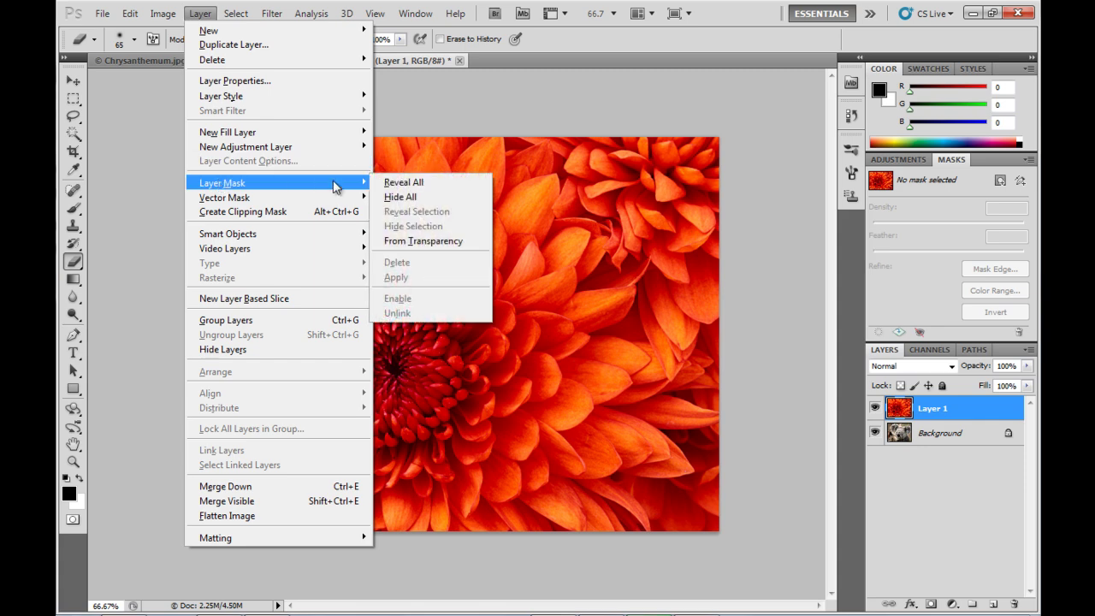
click(412, 198)
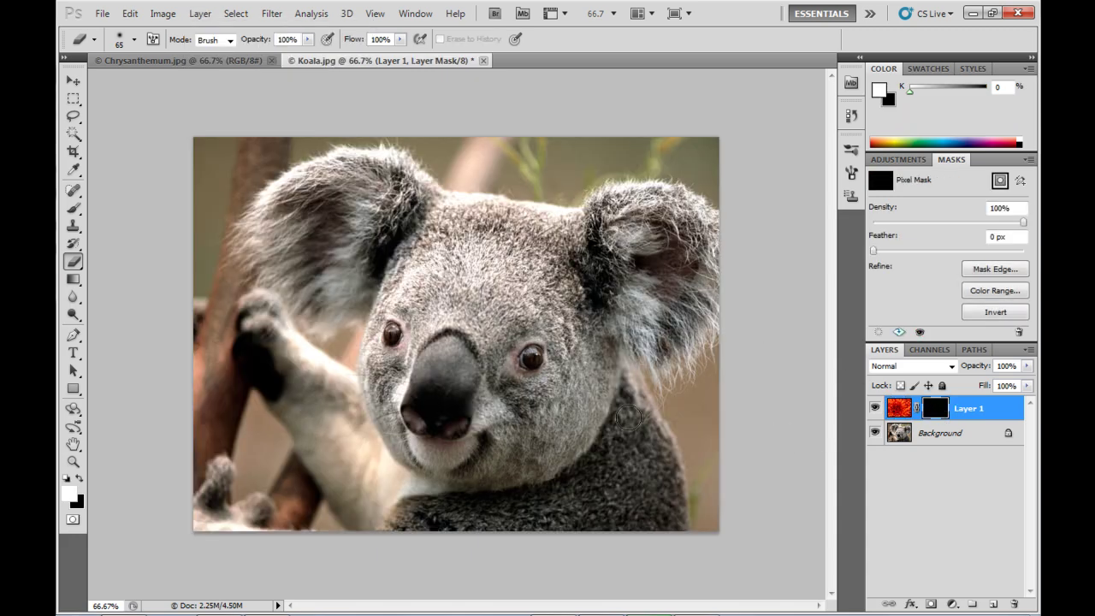
- Paint flower back in at the lower-left and top-left corners with a soft round brush
click(74, 210)
click(134, 40)
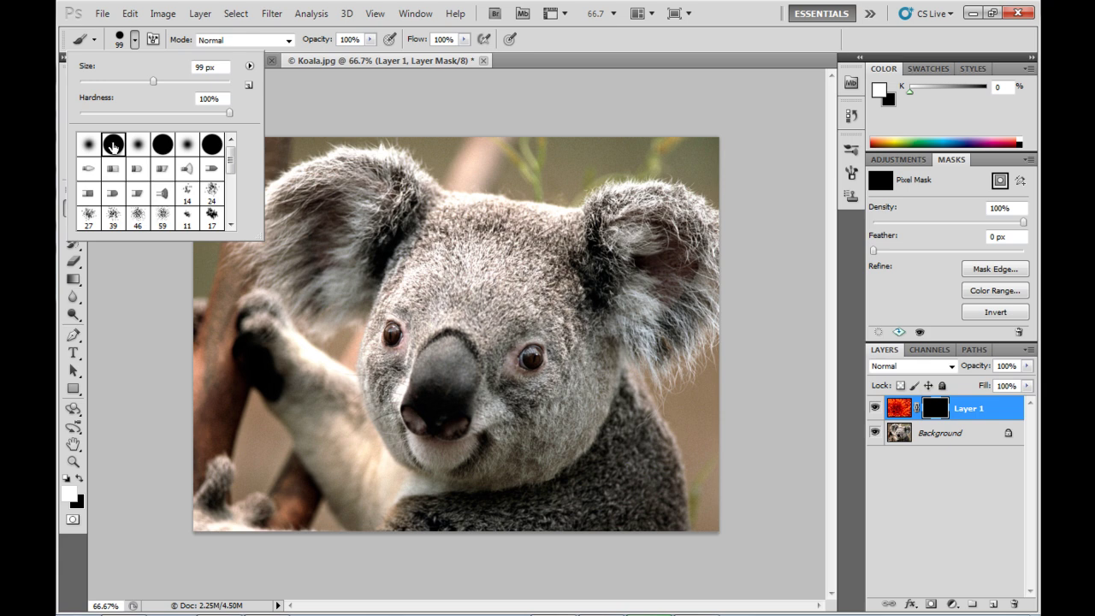
click(129, 38)
mouse_move(183, 465)
mouse_down()
mouse_move(197, 426)
mouse_move(212, 489)
mouse_move(237, 524)
mouse_move(256, 491)
mouse_move(219, 428)
mouse_move(210, 528)
mouse_move(314, 534)
mouse_move(280, 469)
mouse_move(233, 439)
mouse_move(197, 393)
mouse_move(255, 428)
mouse_up()
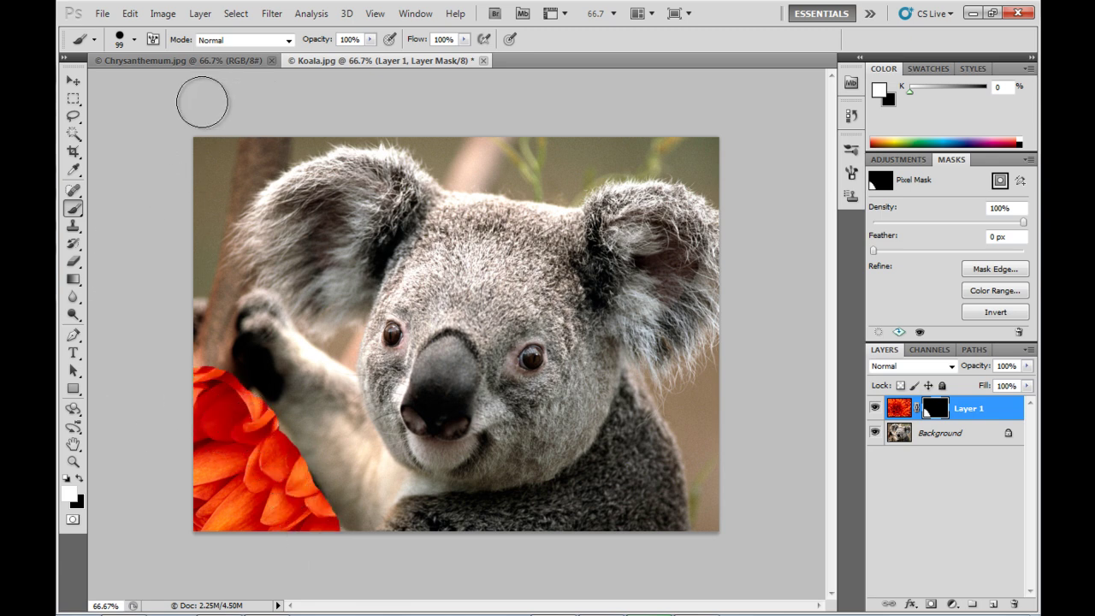
click(135, 41)
click(89, 144)
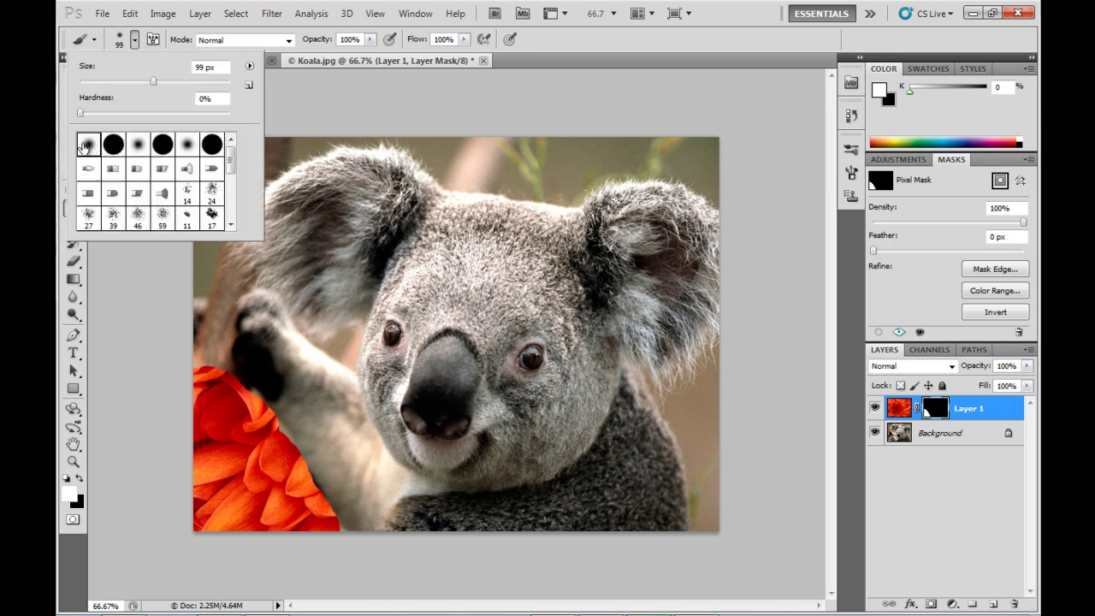
click(134, 41)
drag(195, 158, 199, 194)
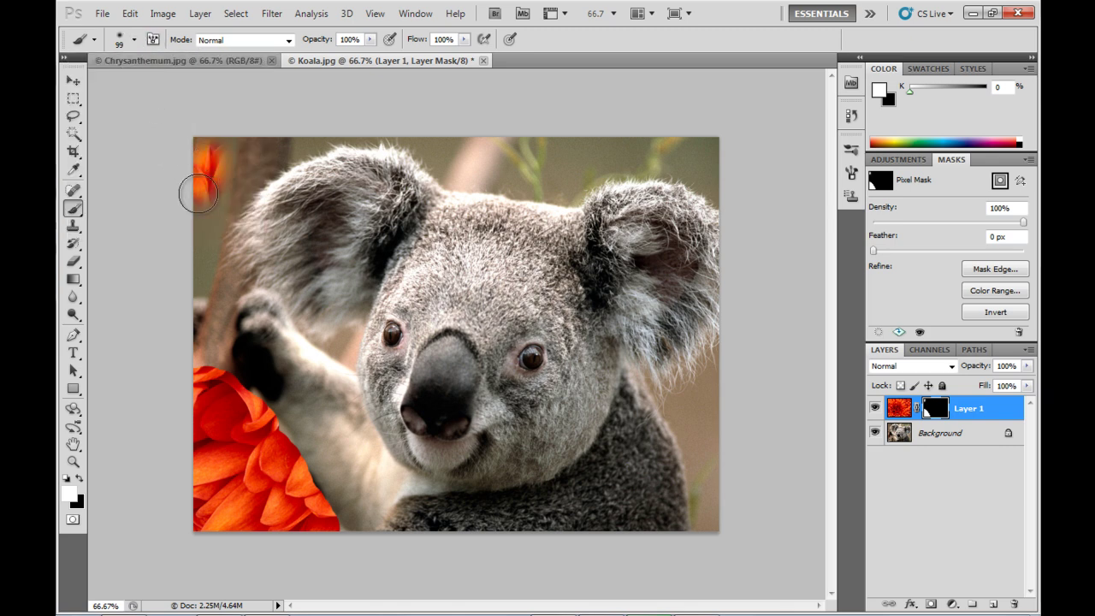
- With a 200 brush, reveal flower along the left and right edges and cut feather to 4 px
key(bracketright)
key(bracketright)
key(bracketright)
key(bracketright)
key(bracketright)
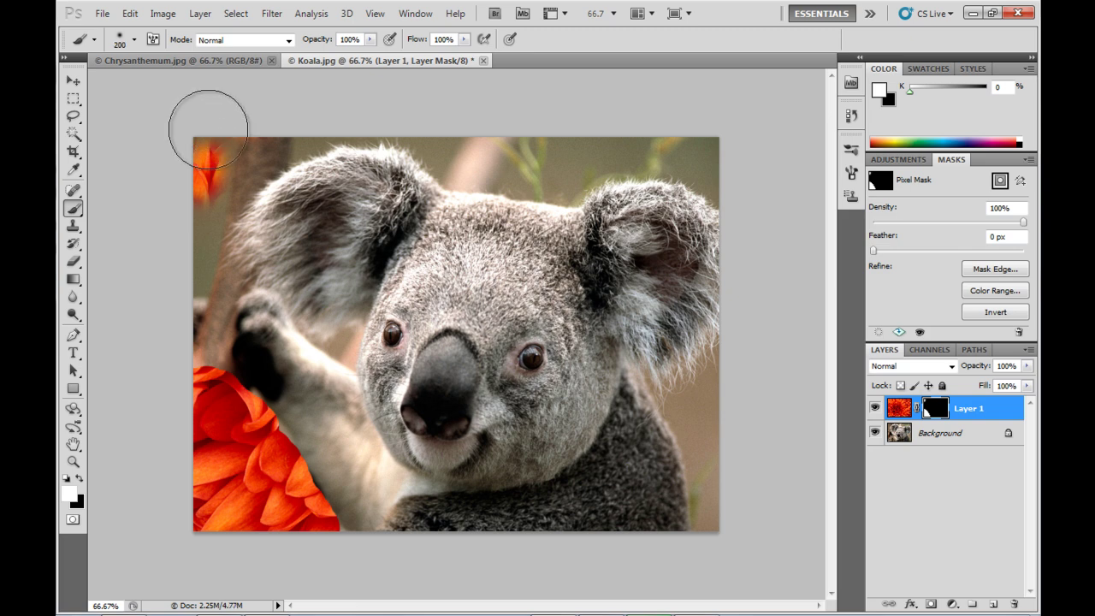
mouse_move(210, 122)
mouse_down()
mouse_move(197, 183)
mouse_move(210, 261)
mouse_move(203, 360)
mouse_move(233, 100)
mouse_move(232, 122)
mouse_move(404, 146)
mouse_move(745, 160)
mouse_up()
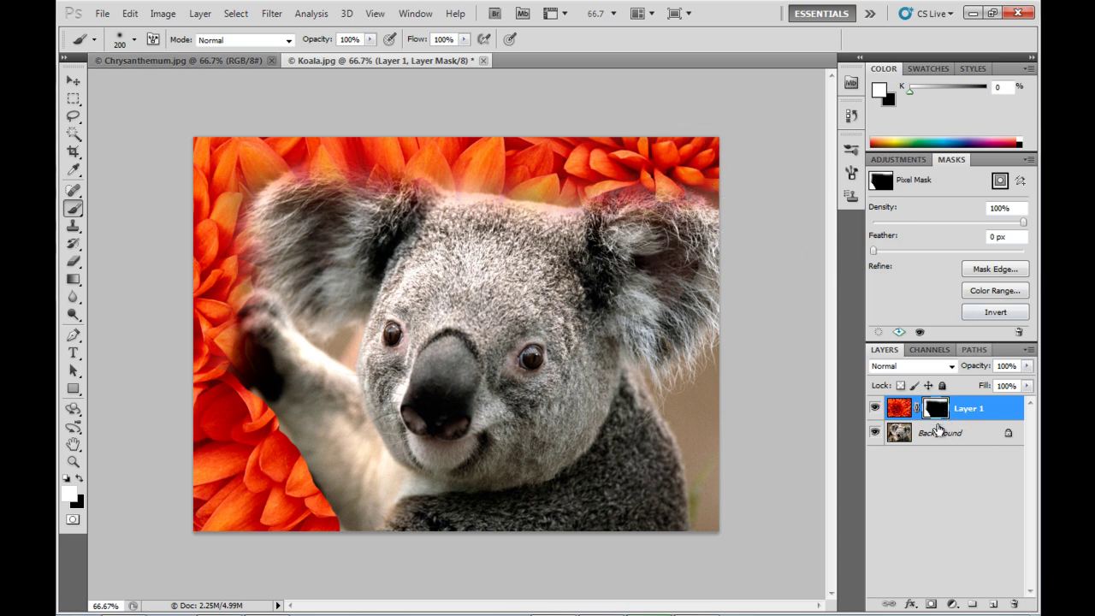
drag(709, 416, 727, 518)
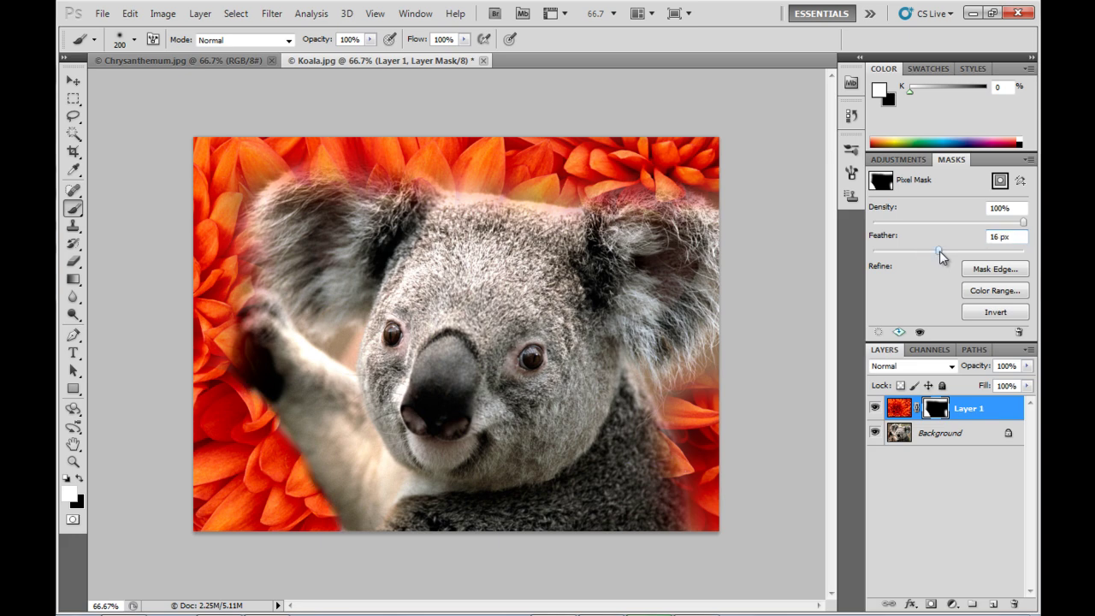
drag(940, 254, 901, 251)
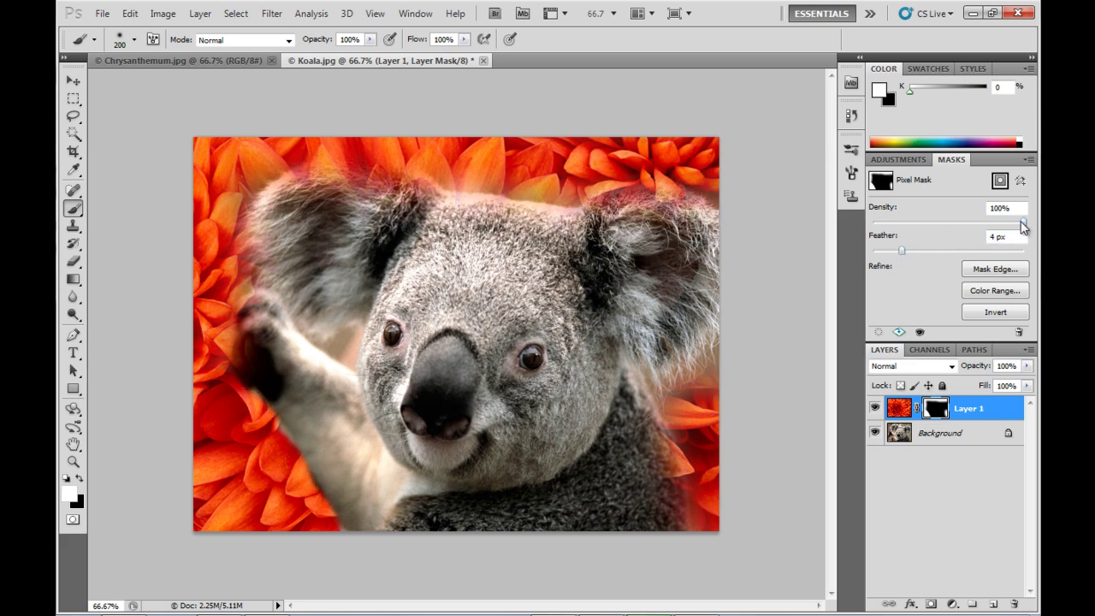
mouse_move(961, 233)
mouse_down()
mouse_move(938, 224)
mouse_move(1014, 223)
mouse_up()
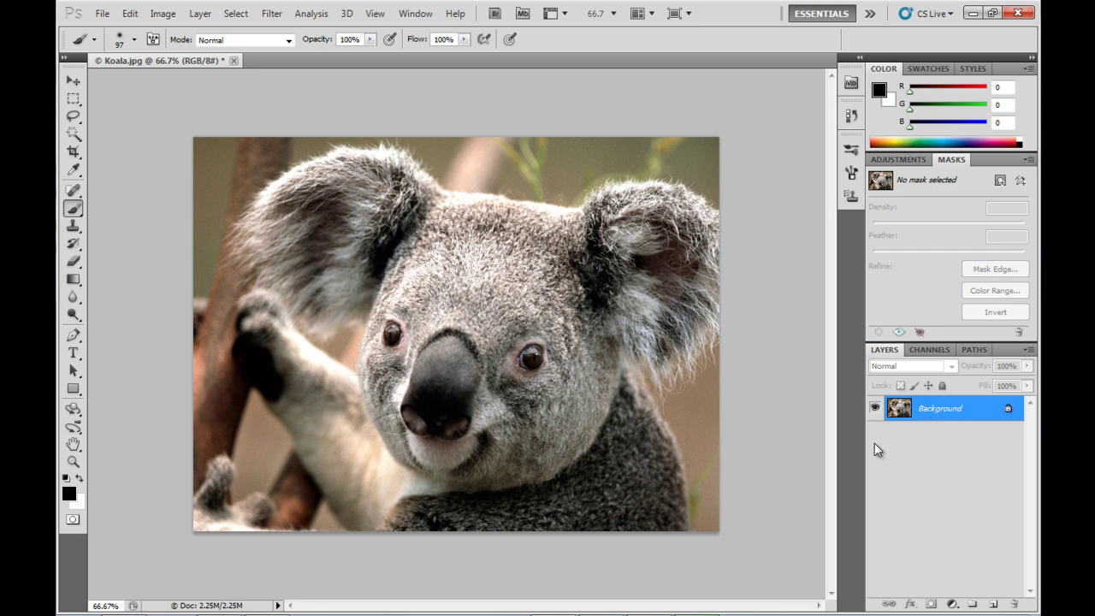
- Duplicate the koala layer and select its eyes, nose and mouth with quick mask
key(ctrl+j)
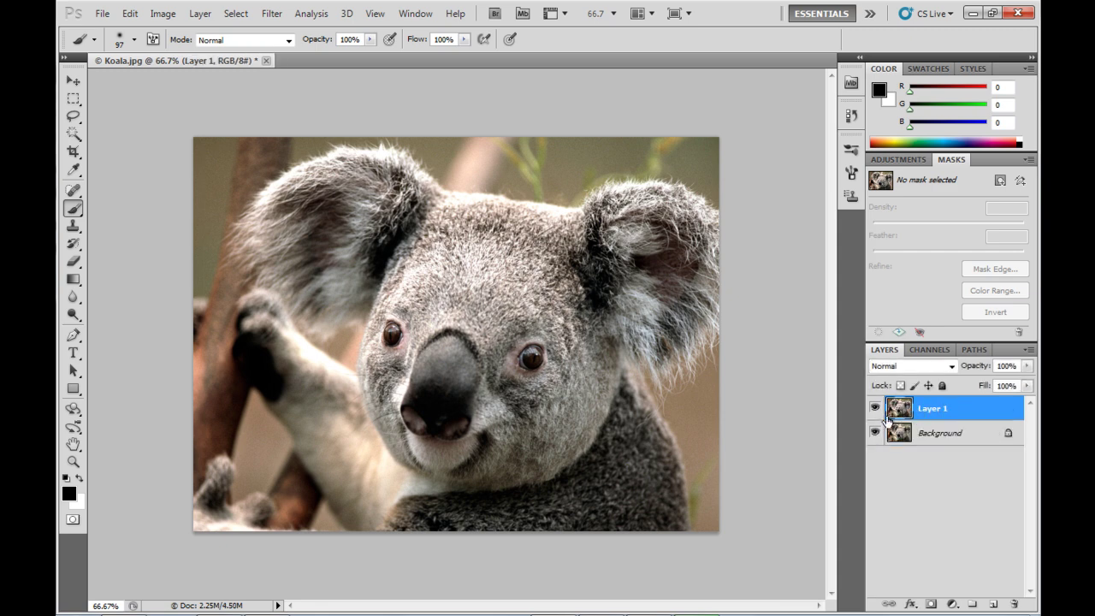
click(74, 521)
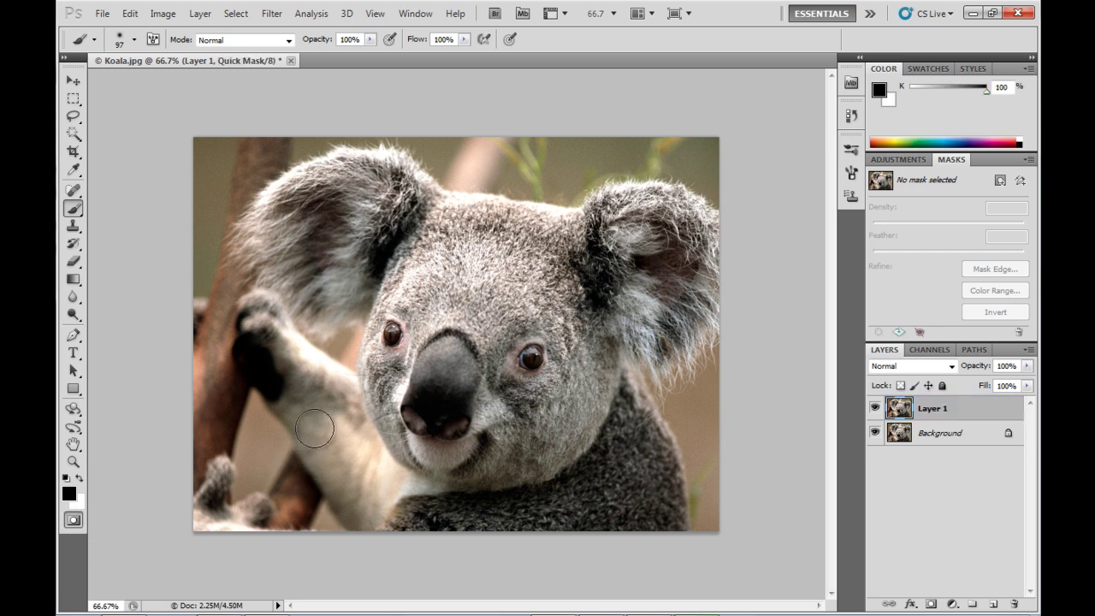
drag(393, 334, 392, 335)
mouse_move(526, 355)
mouse_down()
mouse_move(537, 365)
mouse_move(525, 361)
mouse_up()
mouse_move(422, 358)
mouse_down()
mouse_move(401, 428)
mouse_move(424, 454)
mouse_move(476, 458)
mouse_move(494, 431)
mouse_move(441, 437)
mouse_move(424, 416)
mouse_move(455, 366)
mouse_move(444, 349)
mouse_move(416, 383)
mouse_up()
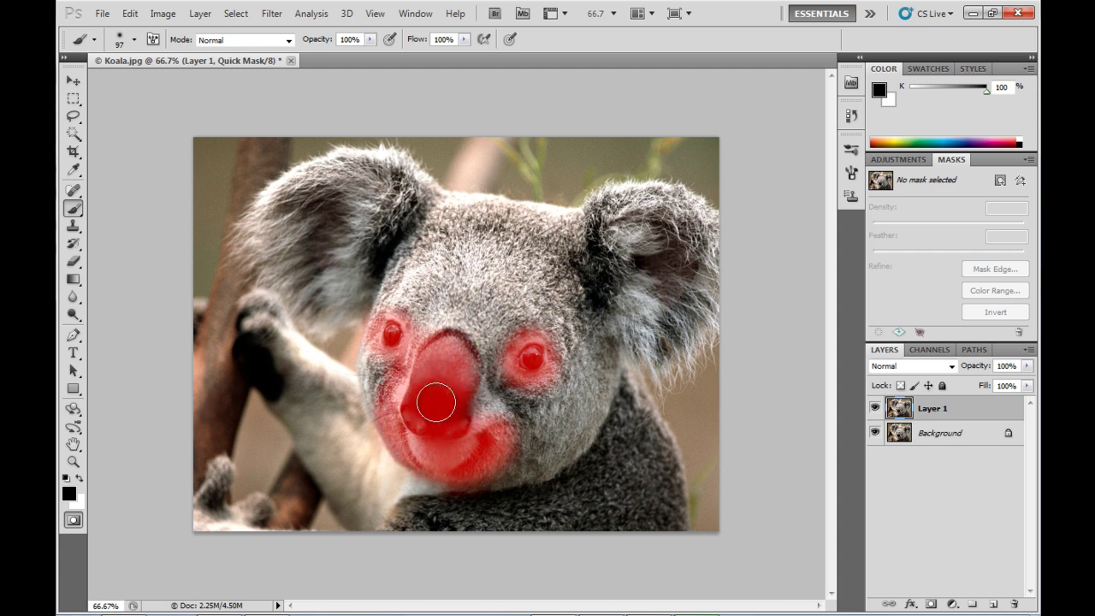
key(q)
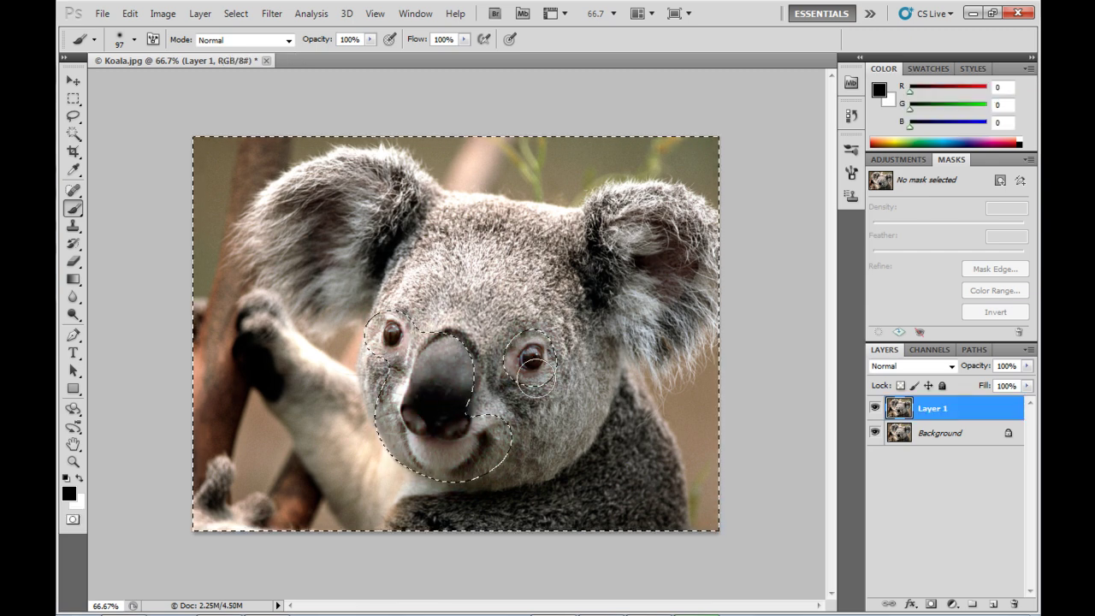
- Add a layer mask from the selection and toggle the Background off and on to check it
click(931, 603)
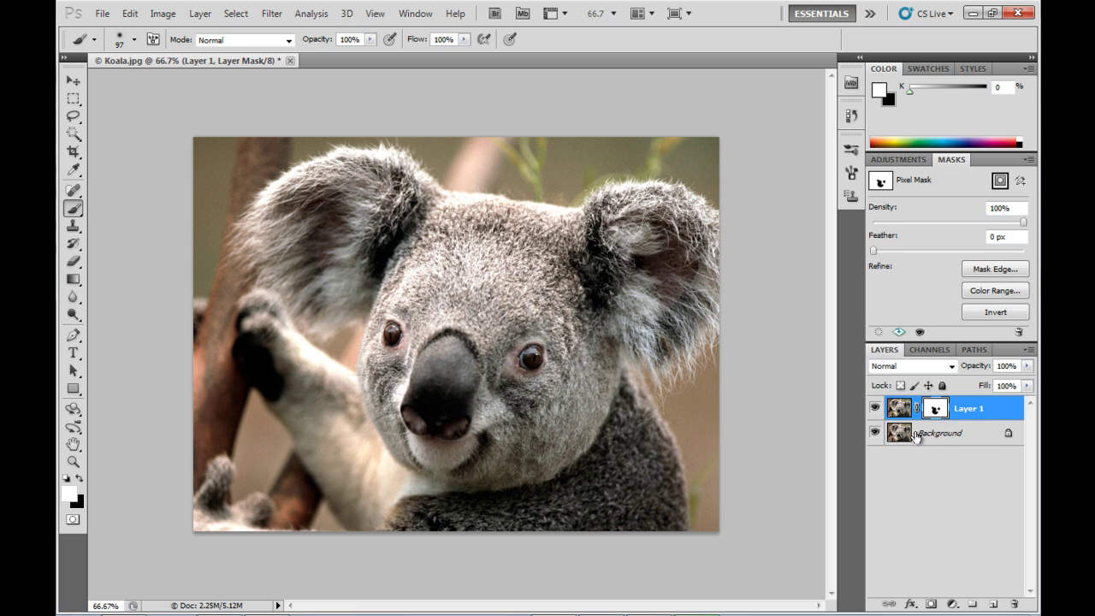
click(876, 436)
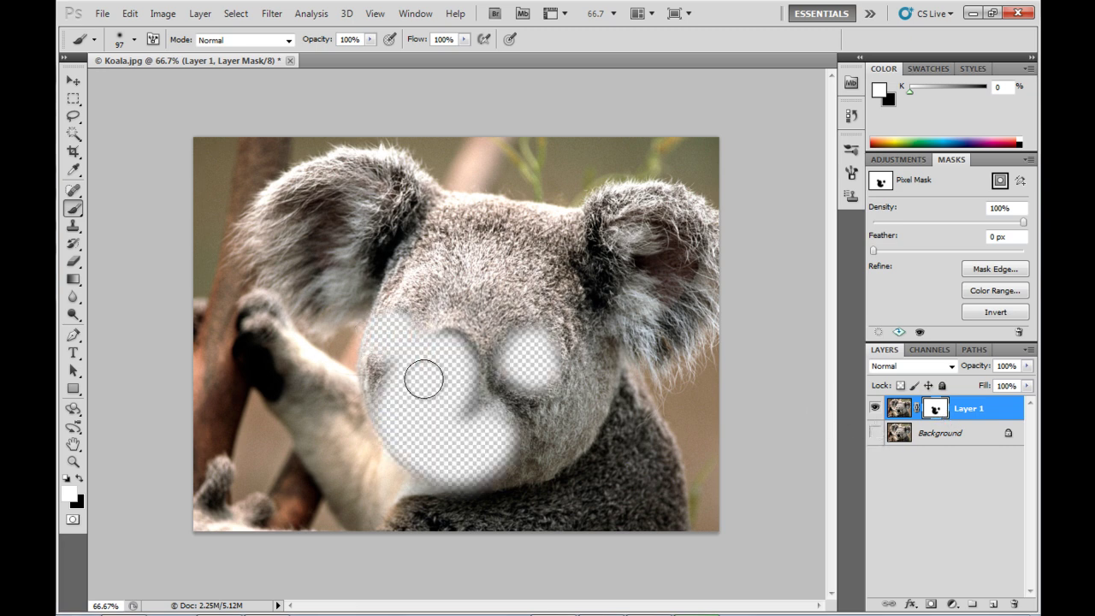
click(875, 435)
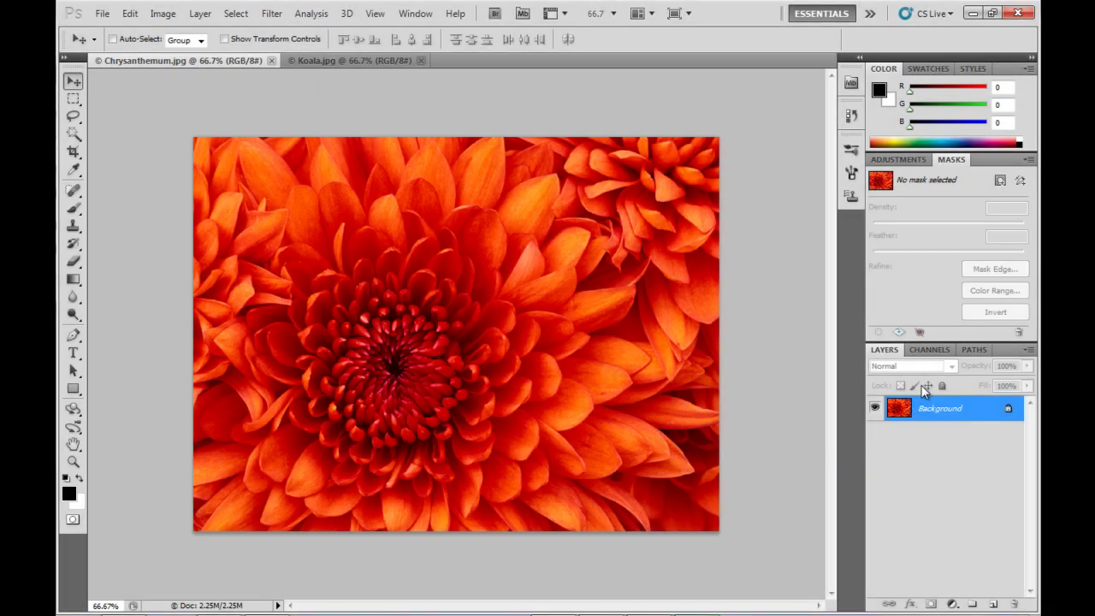
- Create a new blank 1024×768 document
click(102, 13)
click(111, 30)
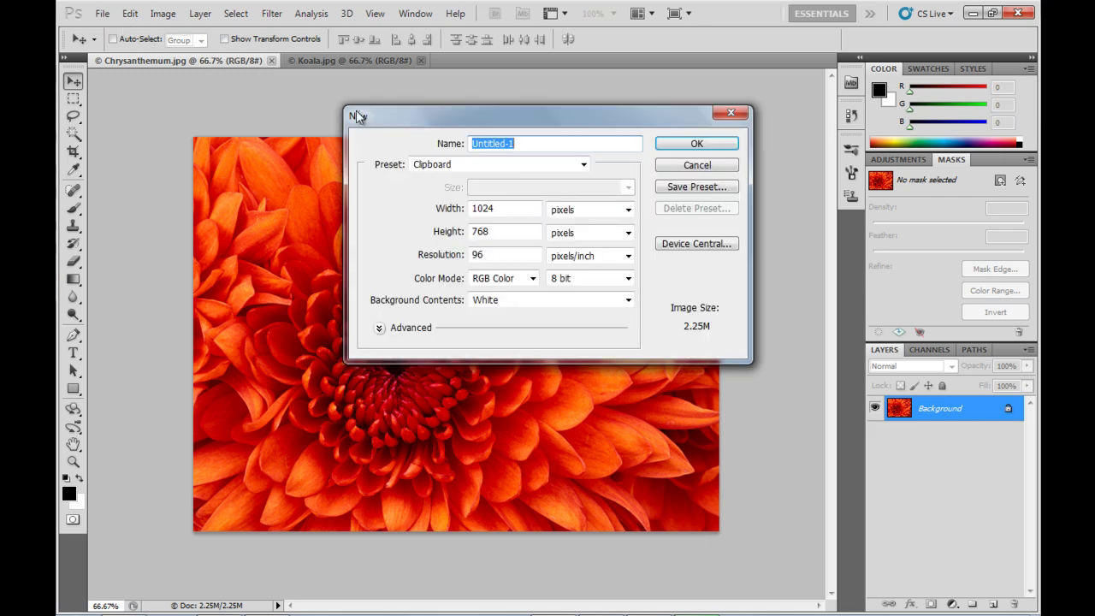
click(698, 145)
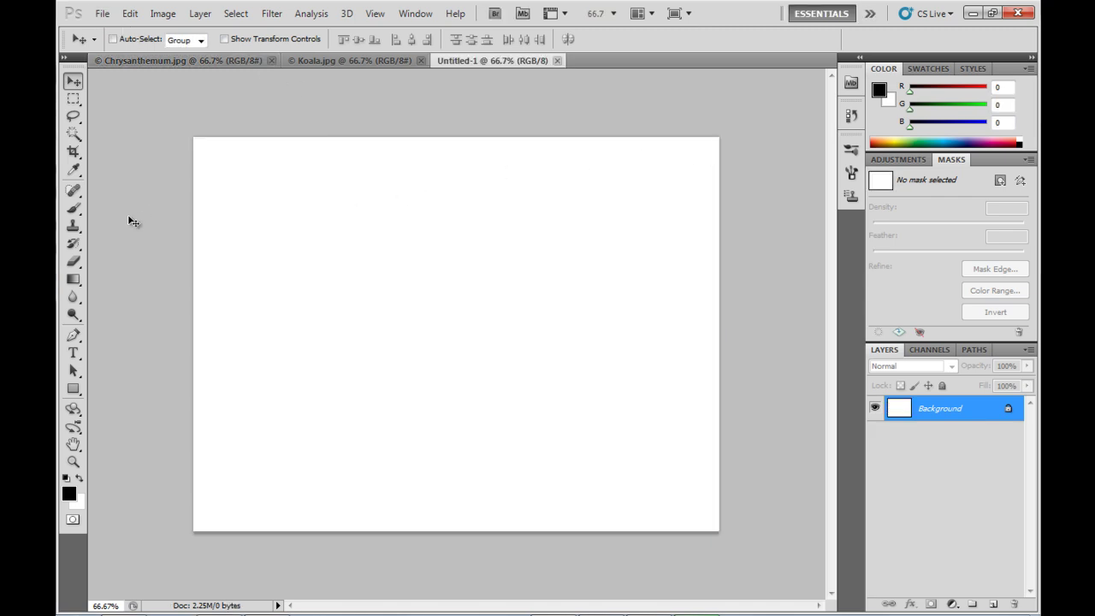
- Add a new layer, type and commit PSDVAULT.COM, then shift the text slightly lower
click(73, 352)
key(ctrl+shift+n)
key(Return)
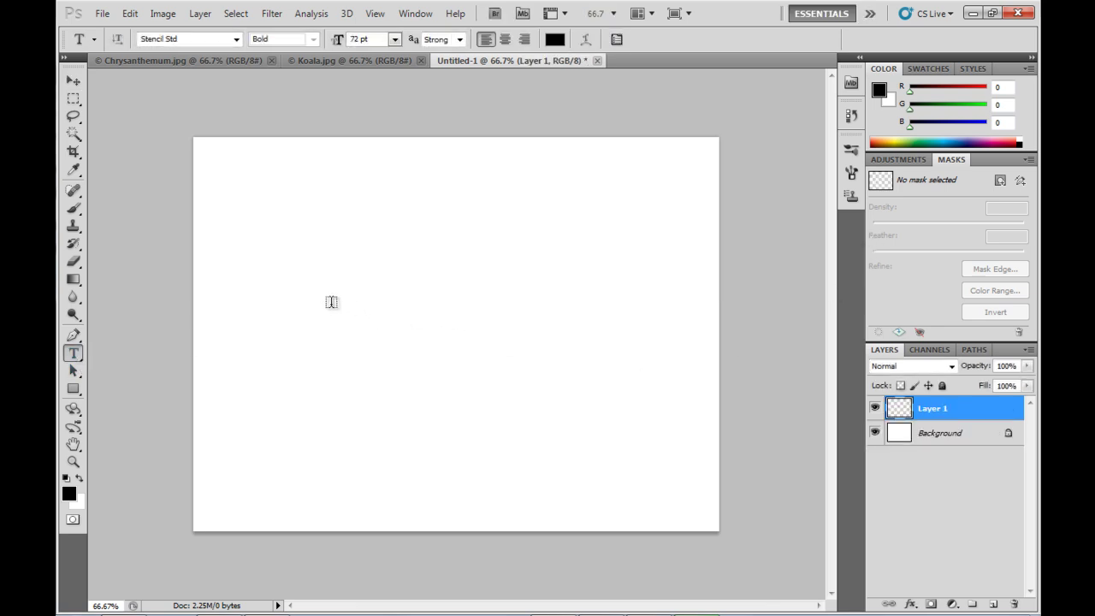
click(269, 308)
text(PSDVAULT.COM)
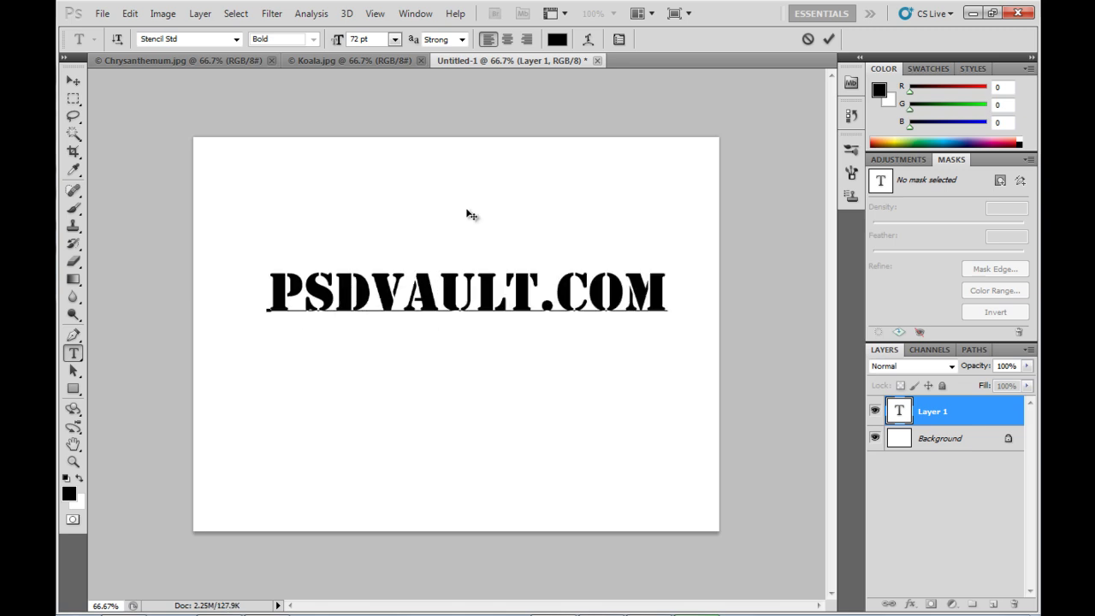
click(73, 81)
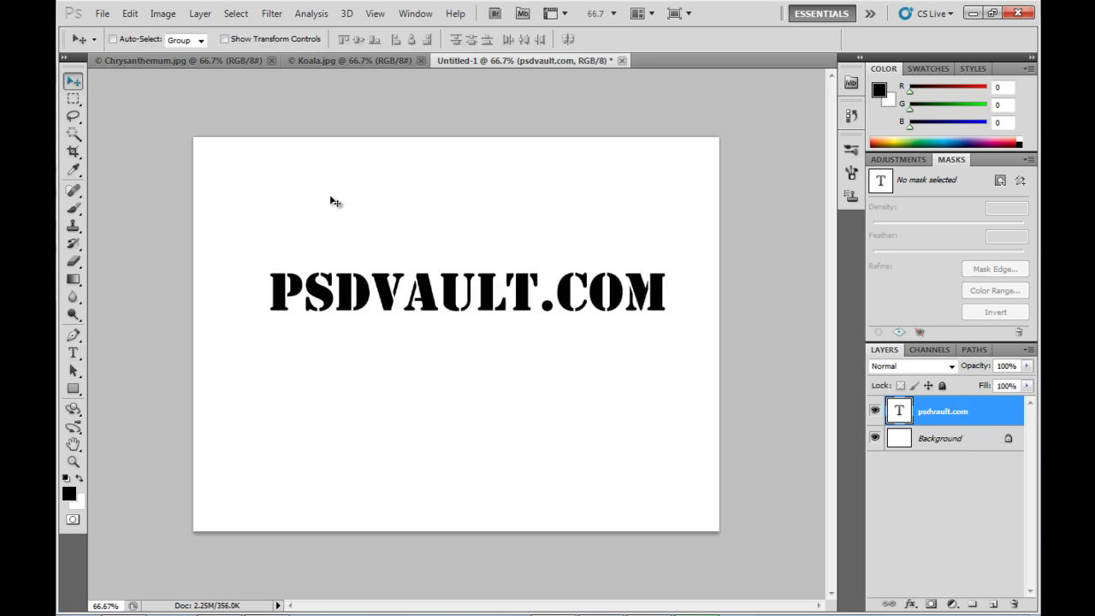
drag(418, 262, 416, 293)
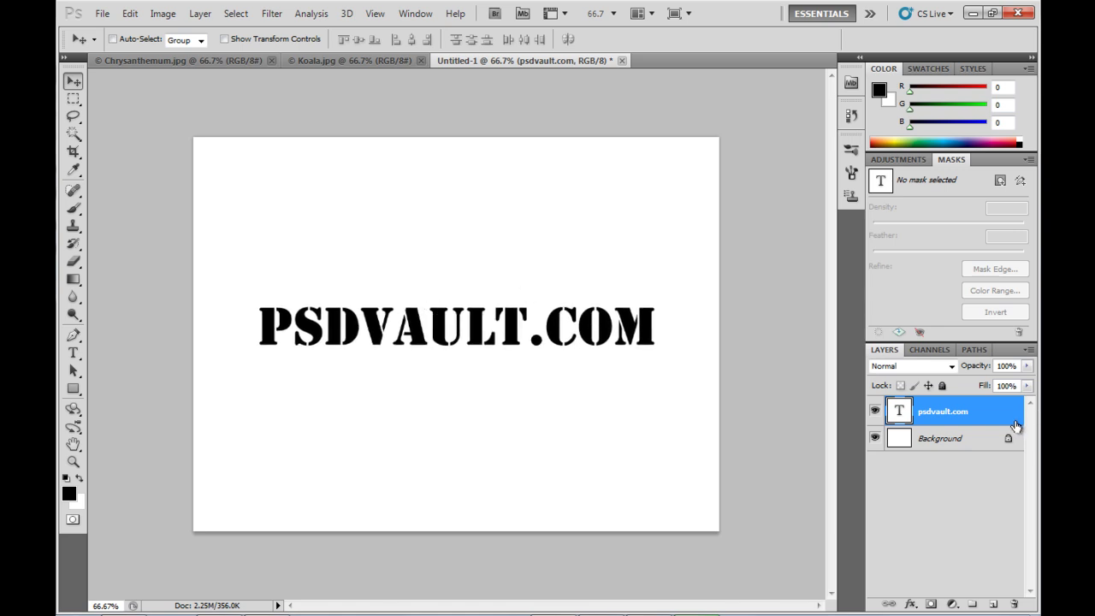
- Paste the whole chrysanthemum into Untitled-1 and clip it to the PSDVAULT.COM text layer
click(209, 60)
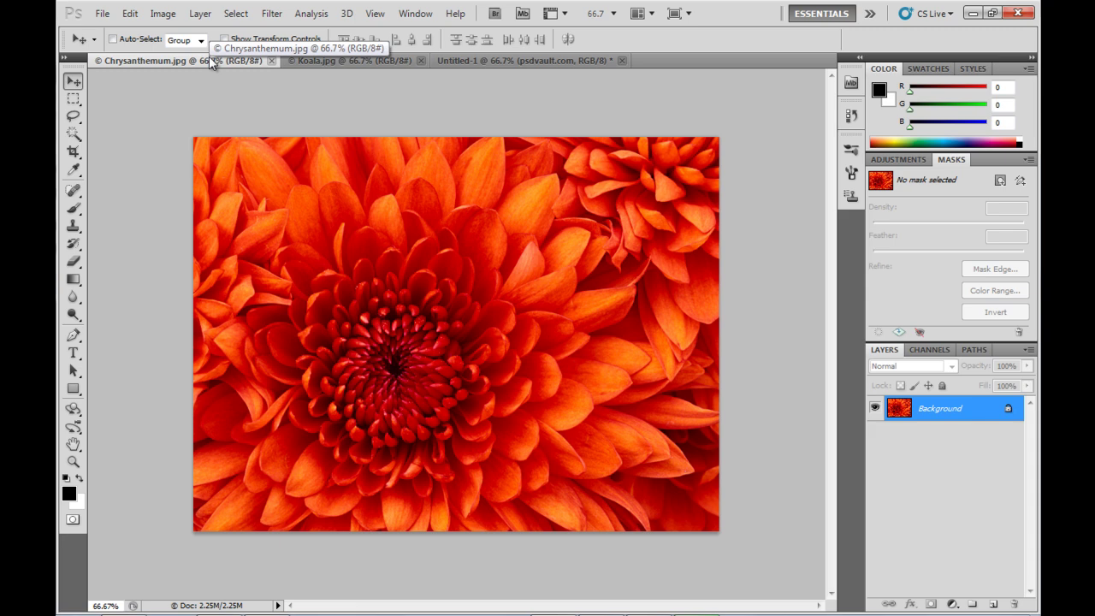
key(ctrl+a)
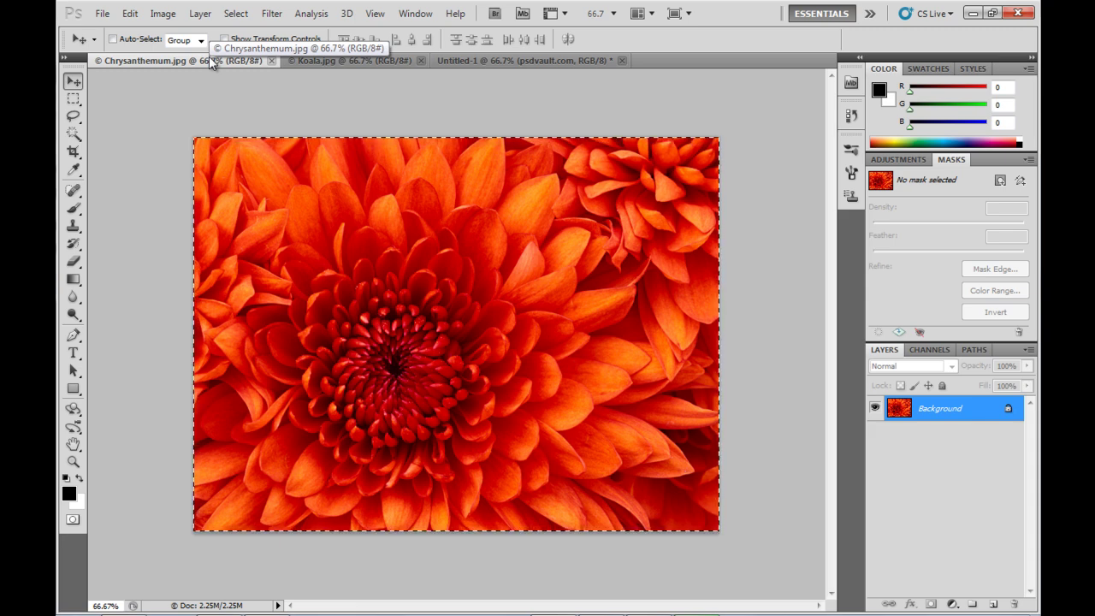
click(496, 60)
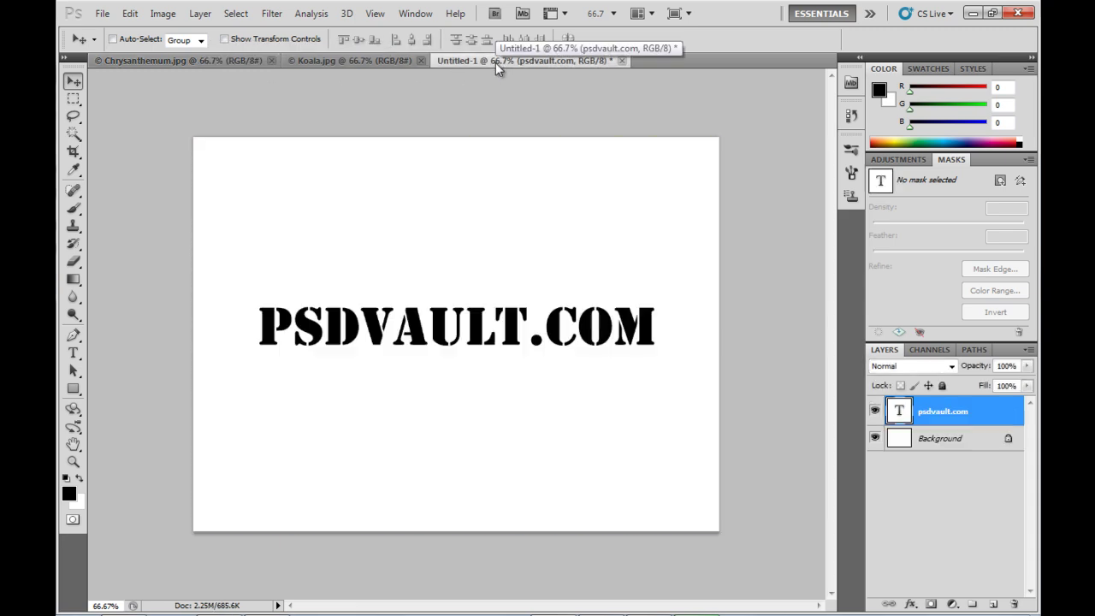
key(ctrl+v)
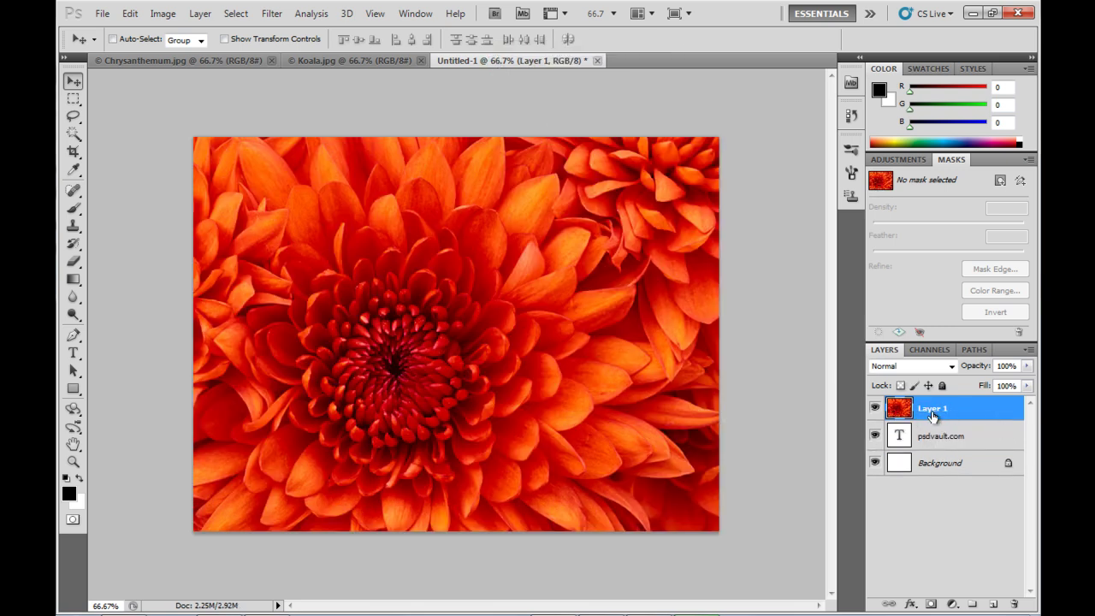
right_click(928, 411)
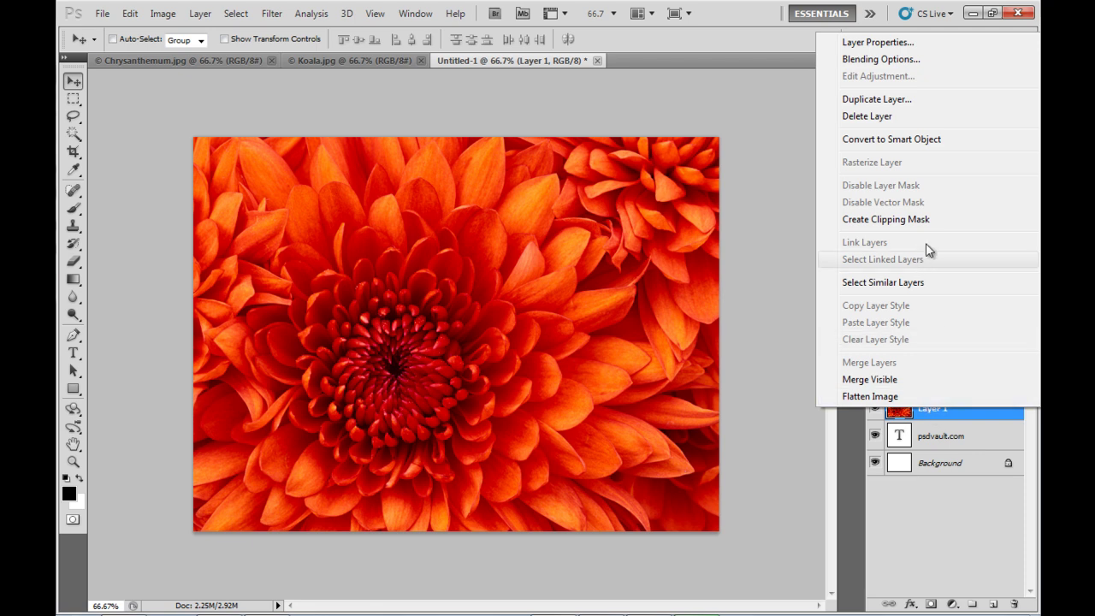
click(919, 221)
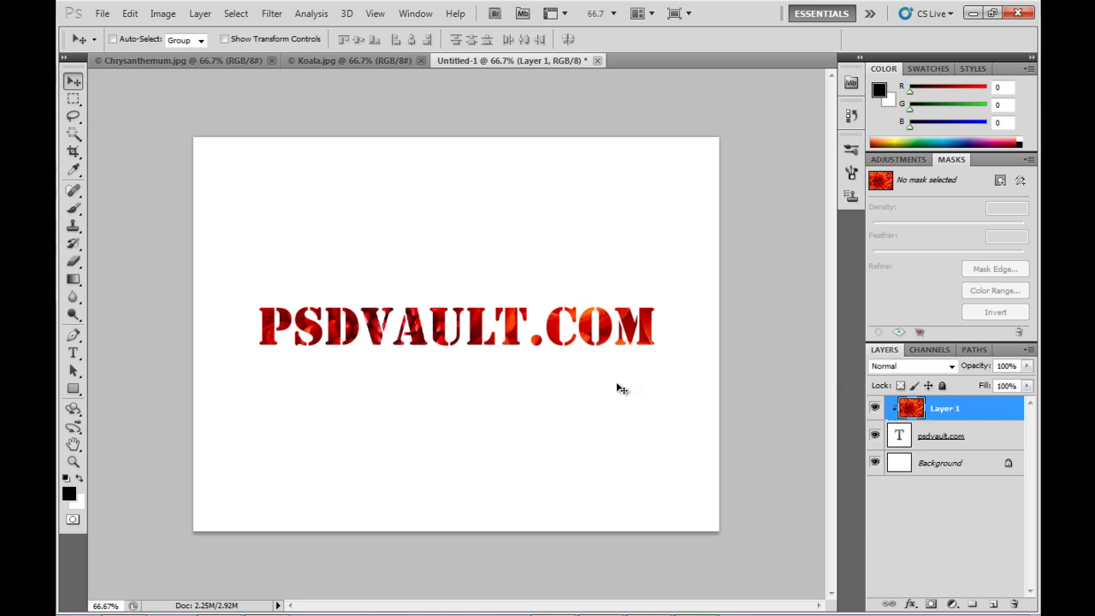
- Shift the flower texture inside the letters, then move the text and flower layers together
drag(622, 427, 601, 387)
click(991, 433)
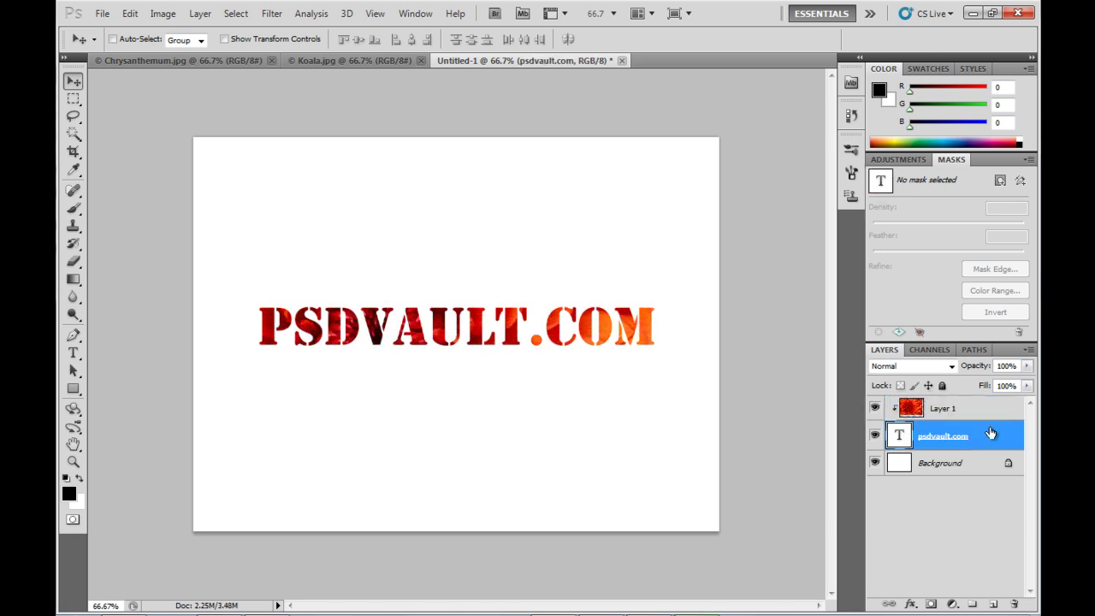
key(shift+Up)
key(shift+Up)
key(shift+Up)
key(shift+Up)
key(shift+Up)
key(shift+Up)
key(shift+Up)
key(shift+Up)
key(shift+Up)
key(shift+Up)
key(shift+Up)
key(shift+Up)
key(shift+Up)
key(shift+Up)
key(shift+Up)
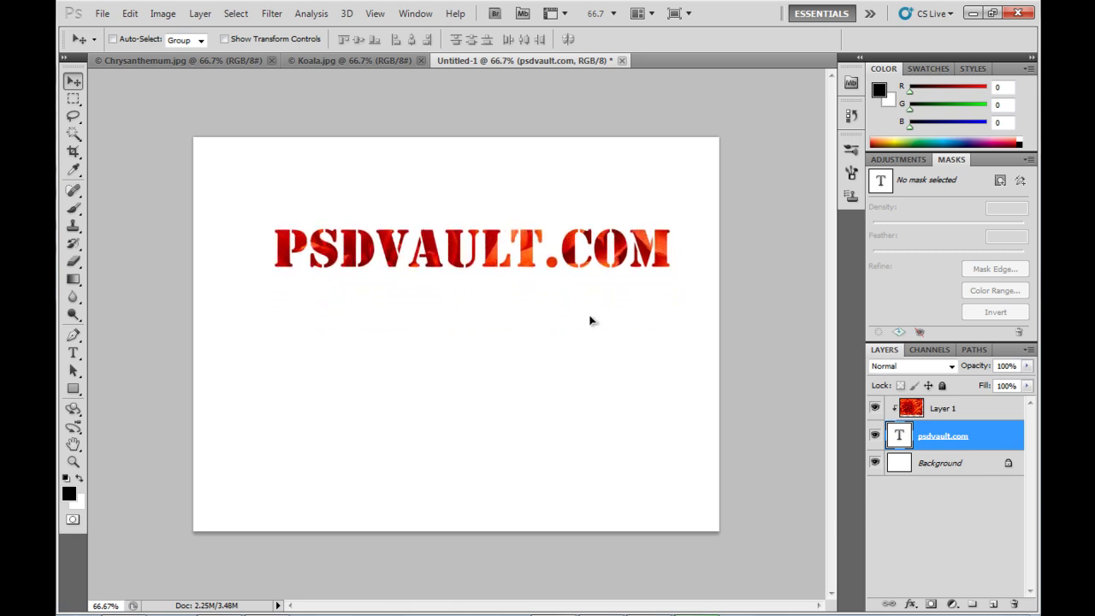
drag(580, 329, 581, 382)
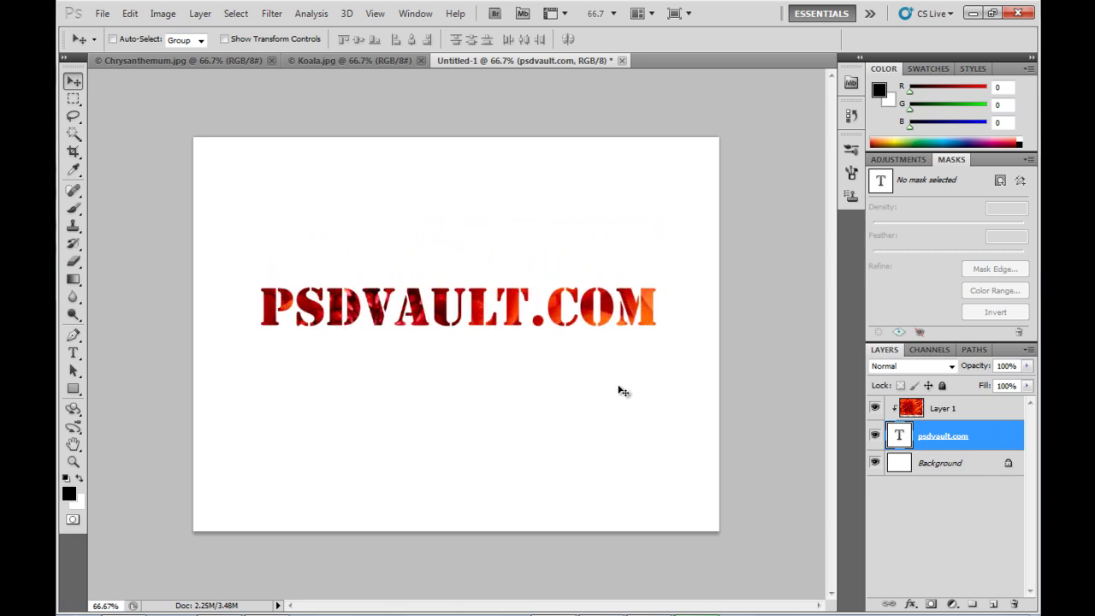
shift+click(971, 411)
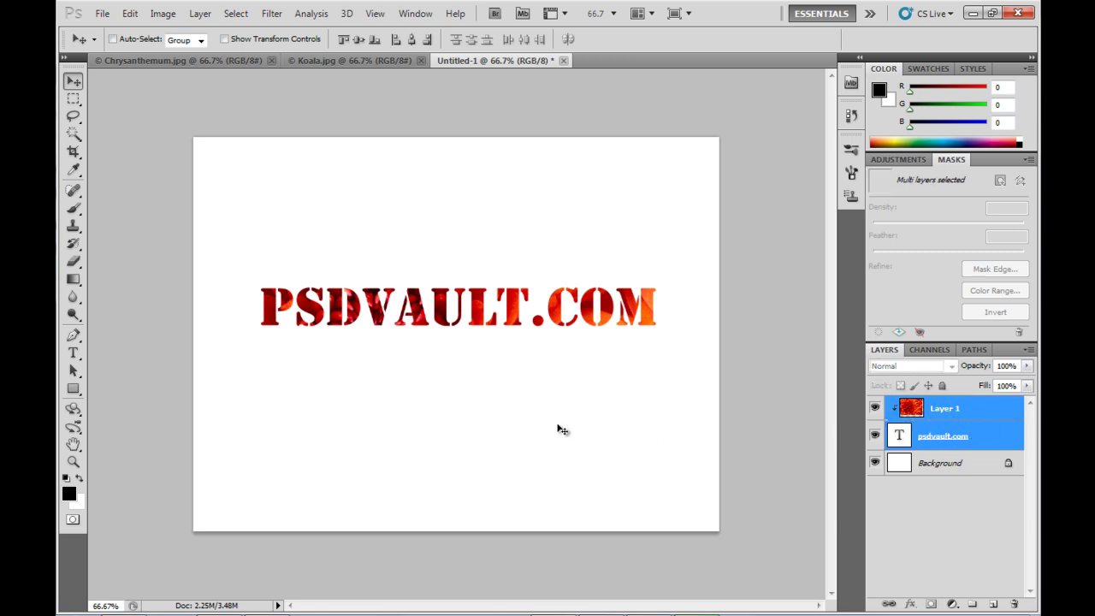
mouse_move(560, 428)
mouse_down()
mouse_move(564, 461)
mouse_move(579, 396)
mouse_move(552, 365)
mouse_move(559, 413)
mouse_up()
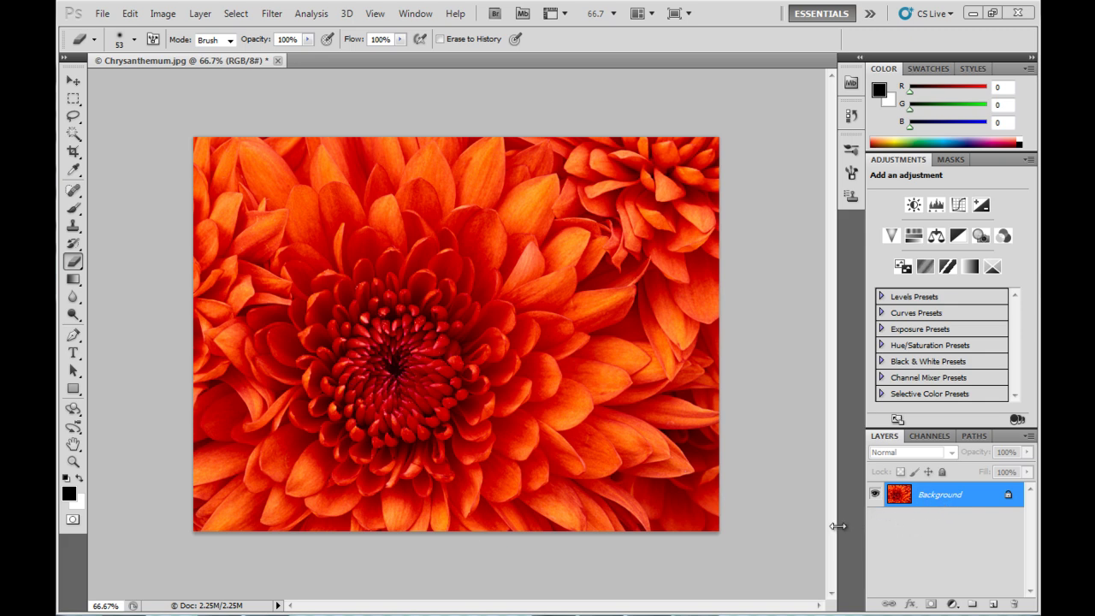
- Duplicate the chrysanthemum background layer and add a Hue/Saturation adjustment layer above the copy
key(ctrl+j)
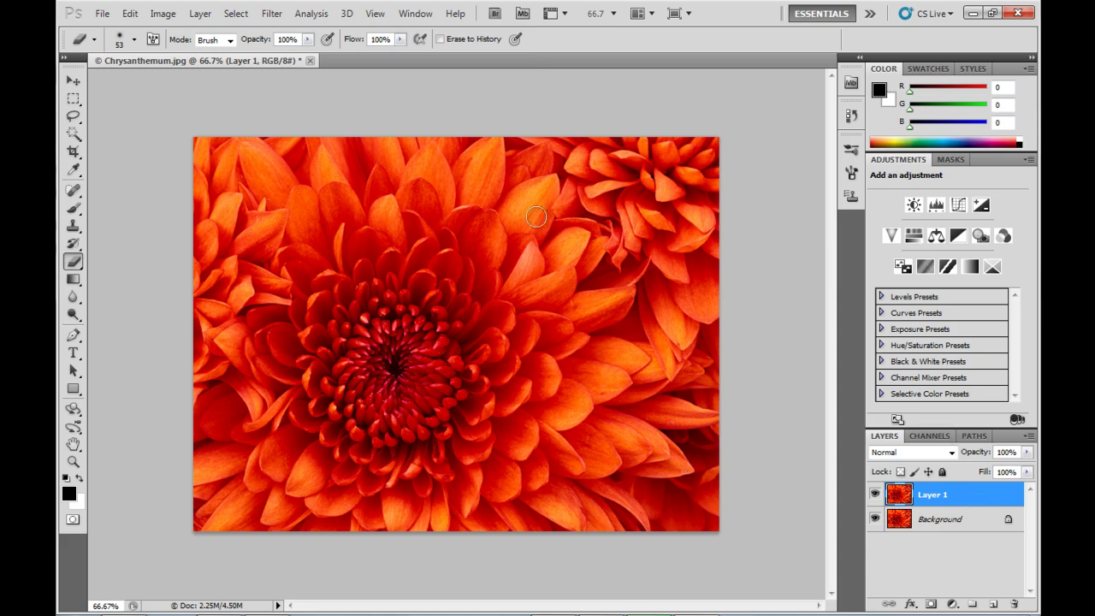
click(200, 13)
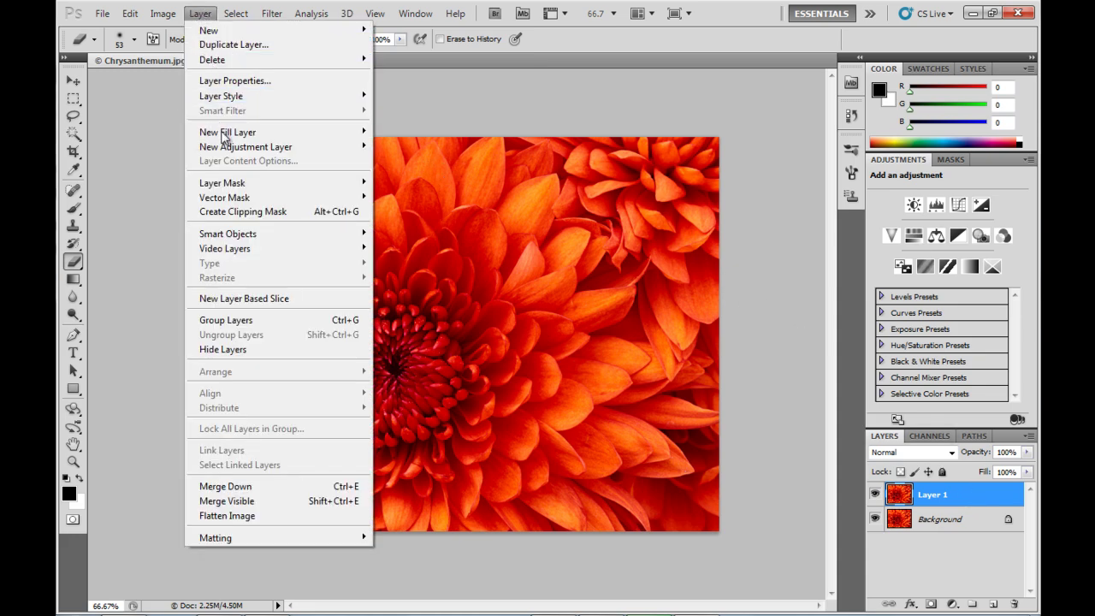
mouse_move(245, 152)
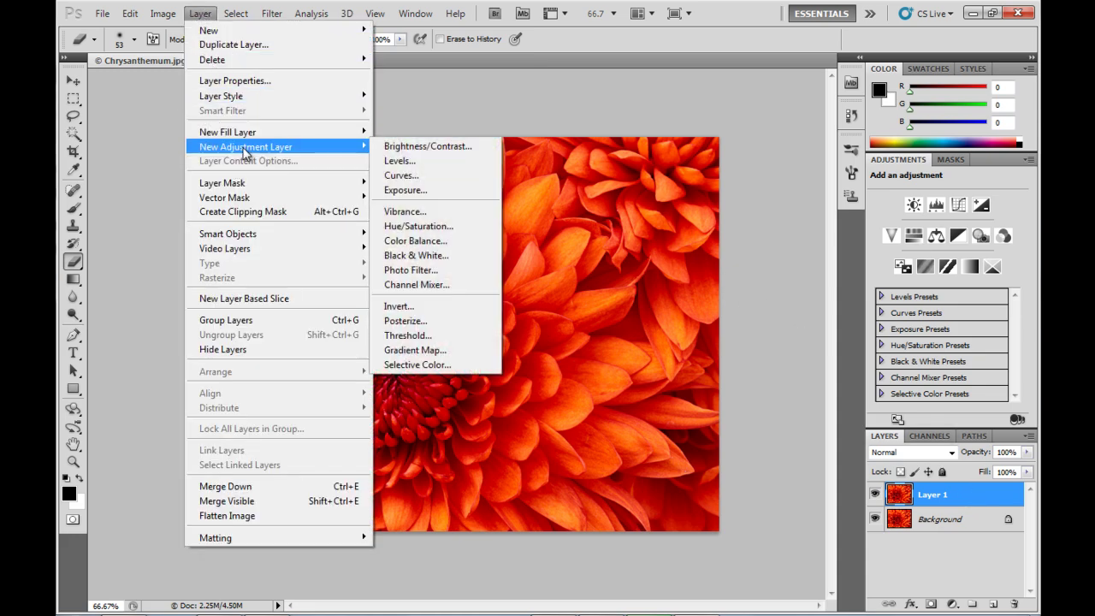
click(421, 231)
- Set Hue +32, Saturation +31, Lightness -6 to turn the flower yellow, then mask red back at its centre
click(669, 185)
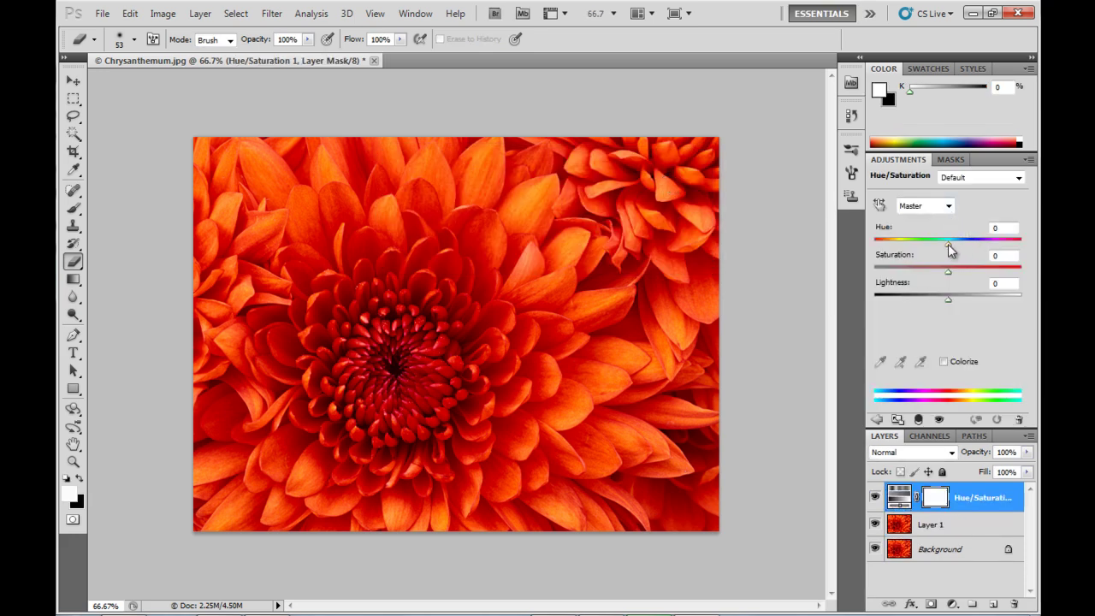
drag(949, 246, 973, 247)
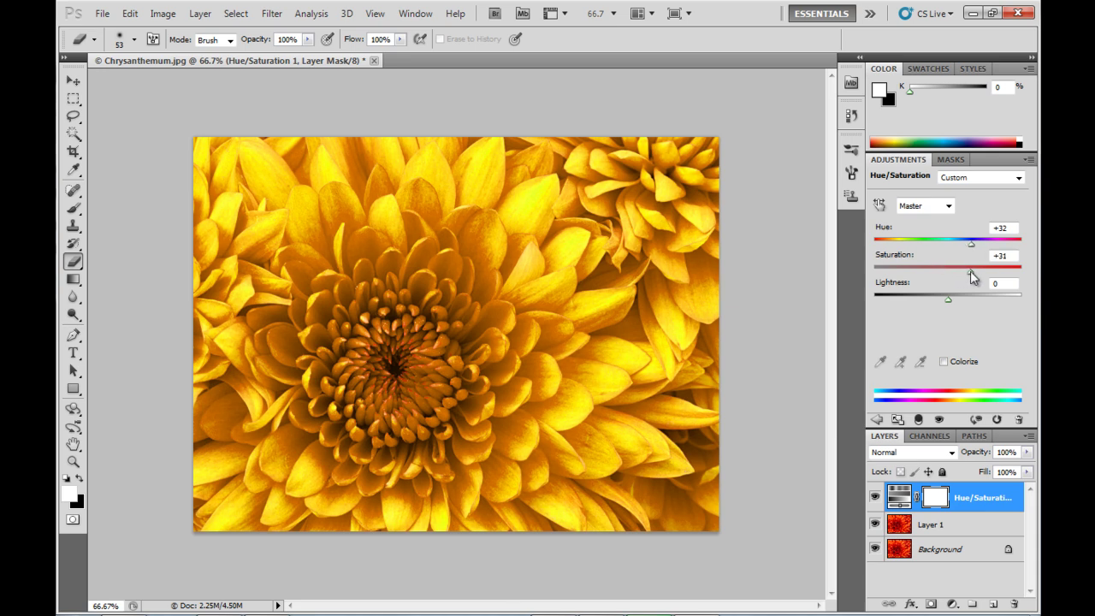
drag(946, 299, 944, 299)
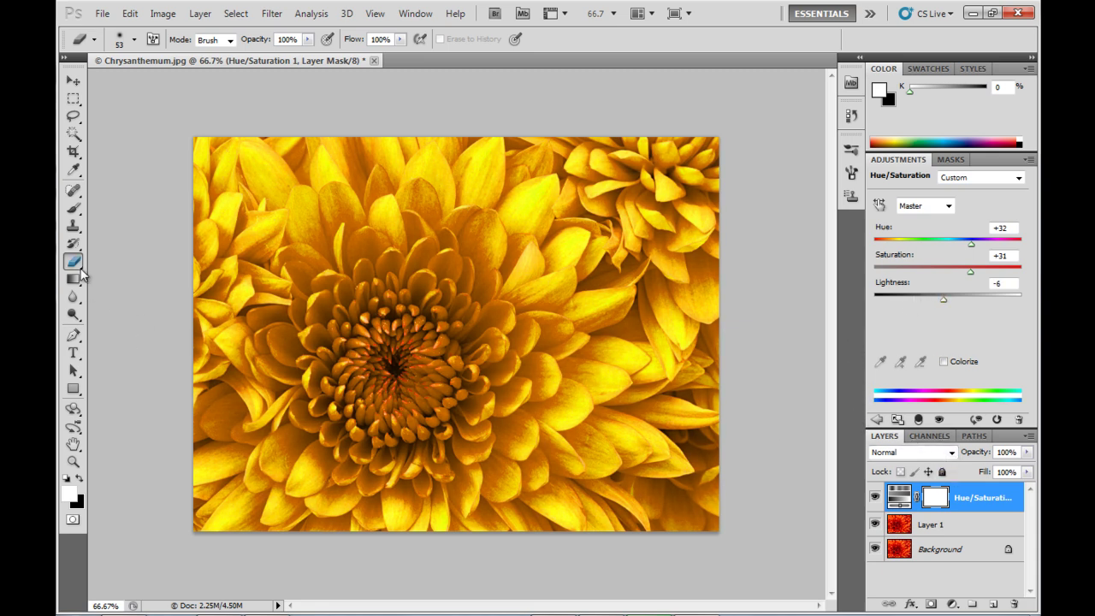
mouse_move(384, 348)
mouse_down()
mouse_move(398, 377)
mouse_move(409, 365)
mouse_move(392, 340)
mouse_move(422, 357)
mouse_move(393, 355)
mouse_move(404, 385)
mouse_move(389, 354)
mouse_move(408, 350)
mouse_move(395, 377)
mouse_up()
- Paint the Hue/Saturation mask with a larger brush across the centre, then a 250 brush on the top-right petals
key(bracketright)
key(bracketright)
key(bracketright)
key(bracketright)
key(bracketright)
key(bracketright)
key(bracketright)
key(bracketright)
key(bracketright)
key(bracketright)
key(bracketright)
key(bracketright)
key(bracketright)
key(bracketright)
key(bracketright)
key(bracketright)
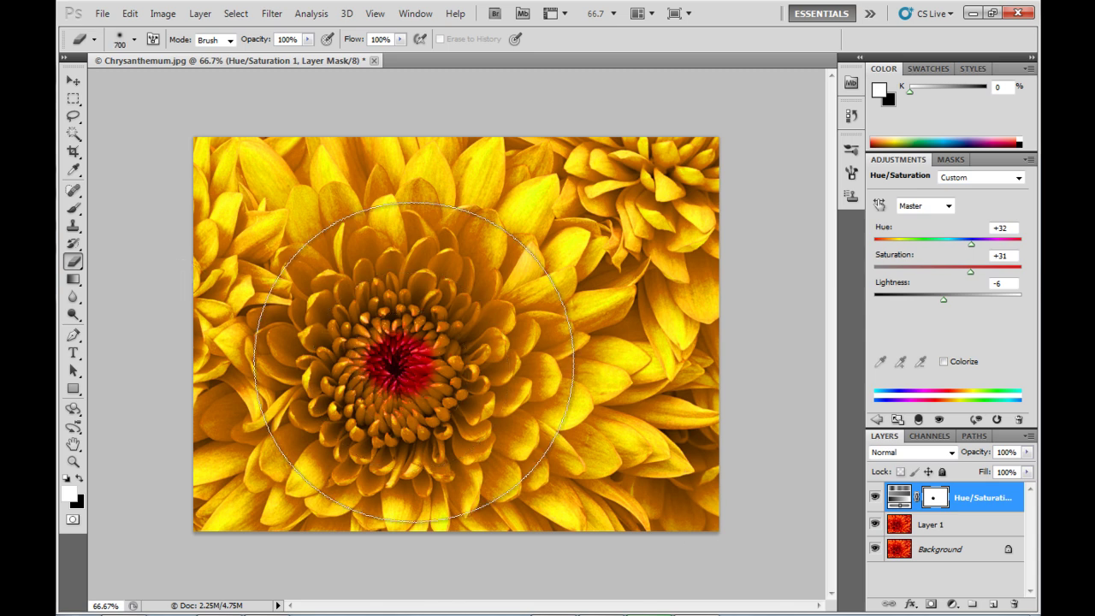
mouse_move(415, 355)
mouse_down()
mouse_move(381, 347)
mouse_move(391, 354)
mouse_move(379, 366)
mouse_up()
key(bracketleft)
key(bracketleft)
key(bracketleft)
key(bracketleft)
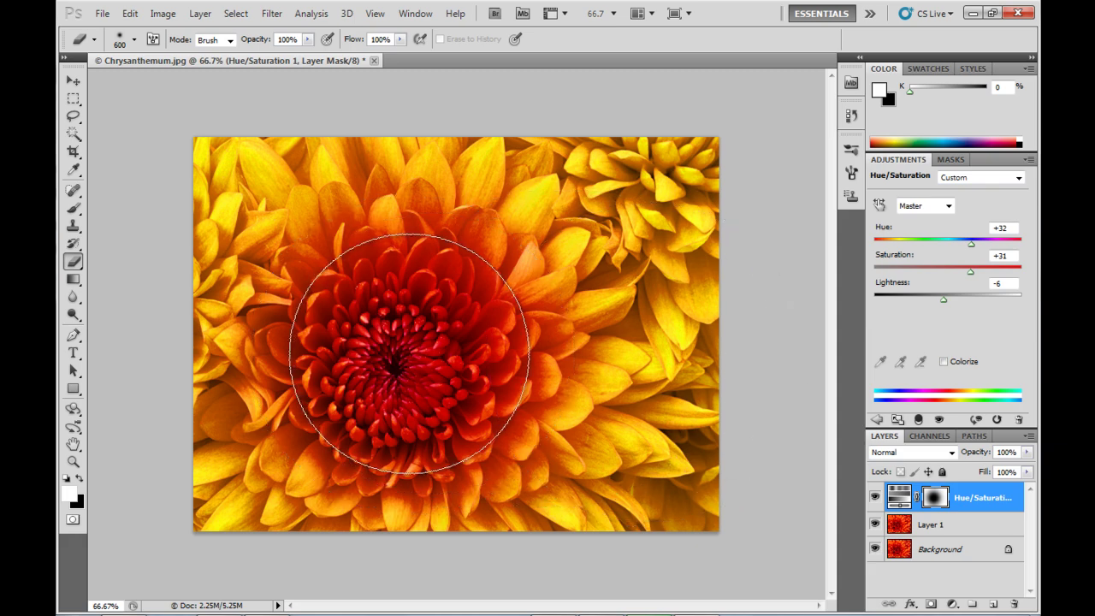
key(bracketleft)
key(bracketleft)
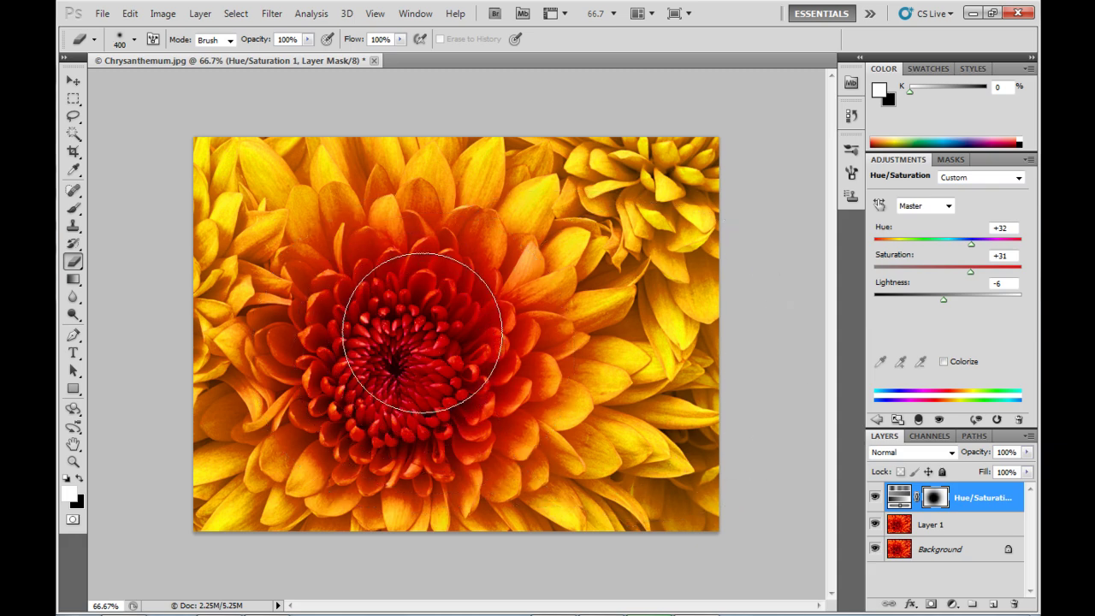
click(714, 147)
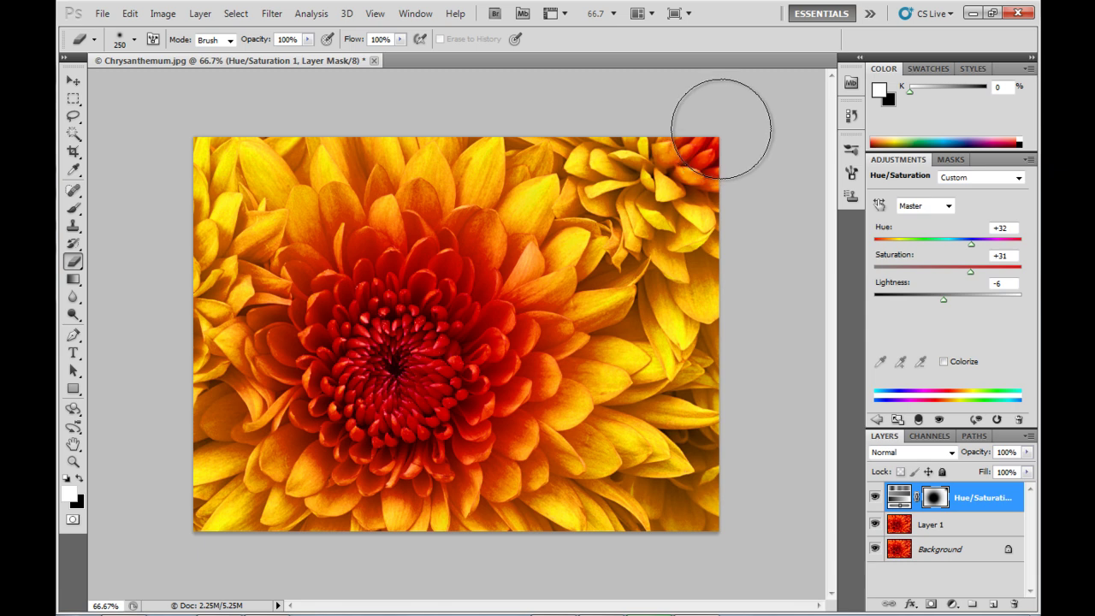